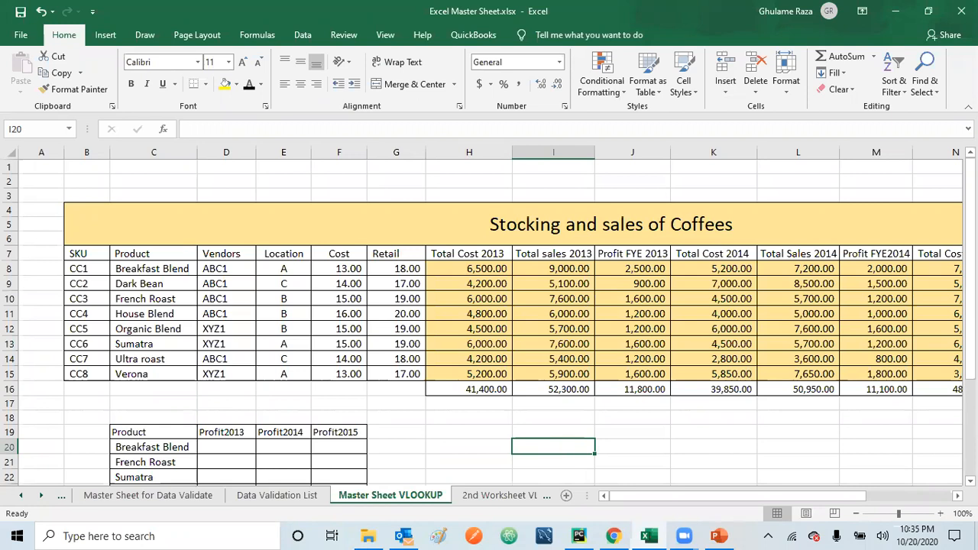
Review the empty product tables on the Master Sheet VLOOKUP and 2nd Worksheet VLOOKUP sheets, ending on the master sheet
{"action": "scroll", "coordinate": [690, 469], "scroll_direction": "down", "scroll_amount": 2}
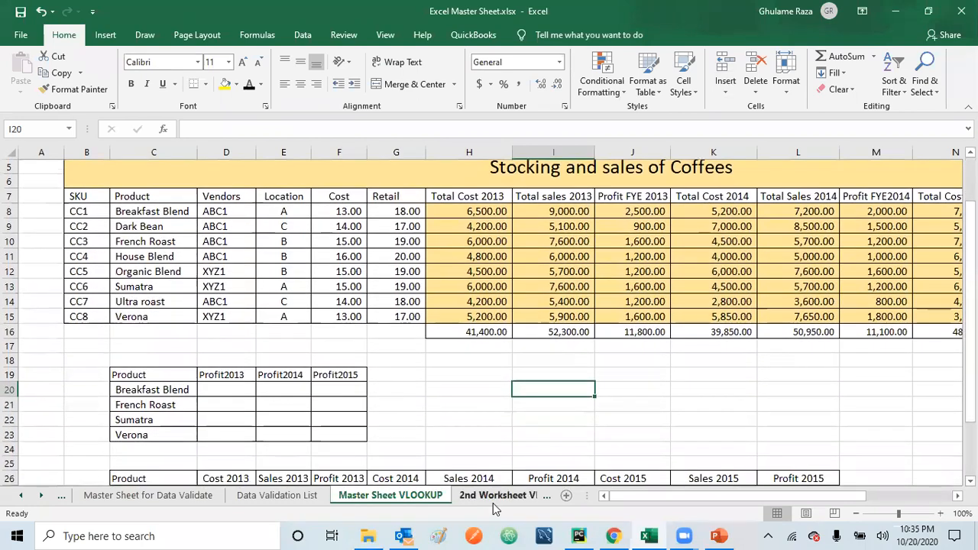
{"action": "key", "text": "ctrl+Page_Down"}
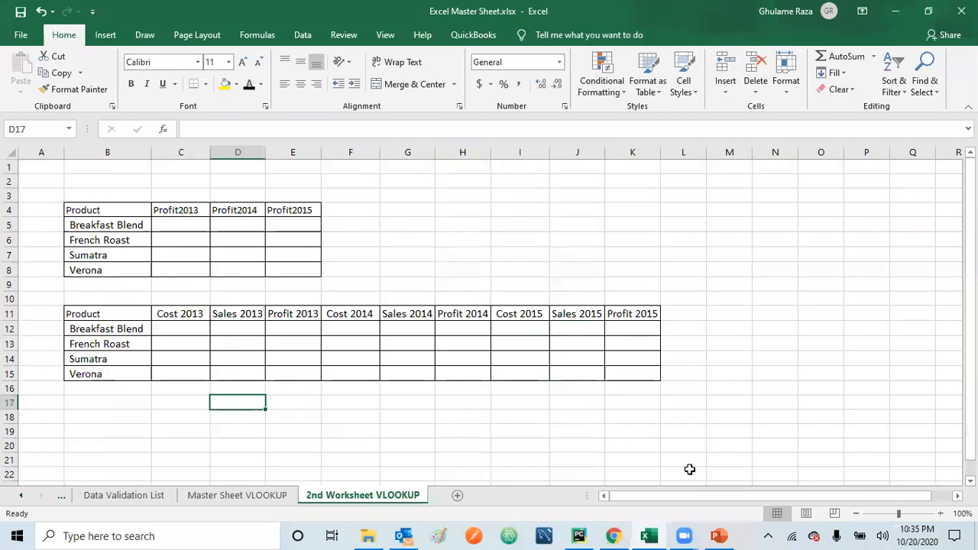
{"action": "left_click", "coordinate": [243, 491]}
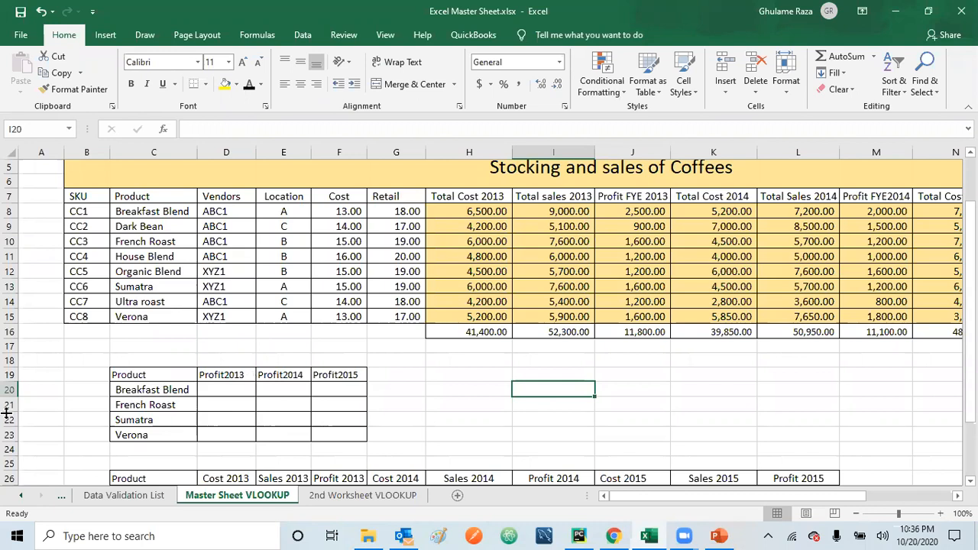
Start a VLOOKUP formula in D20 for Breakfast Blend's Profit2013, using C20 as the lookup value
{"action": "left_click", "coordinate": [238, 390]}
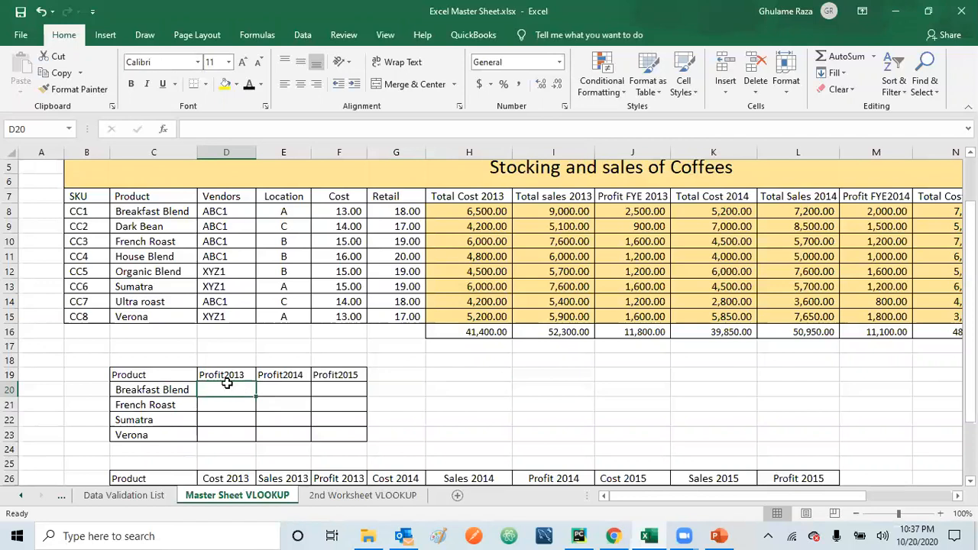
{"action": "type", "text": "="}
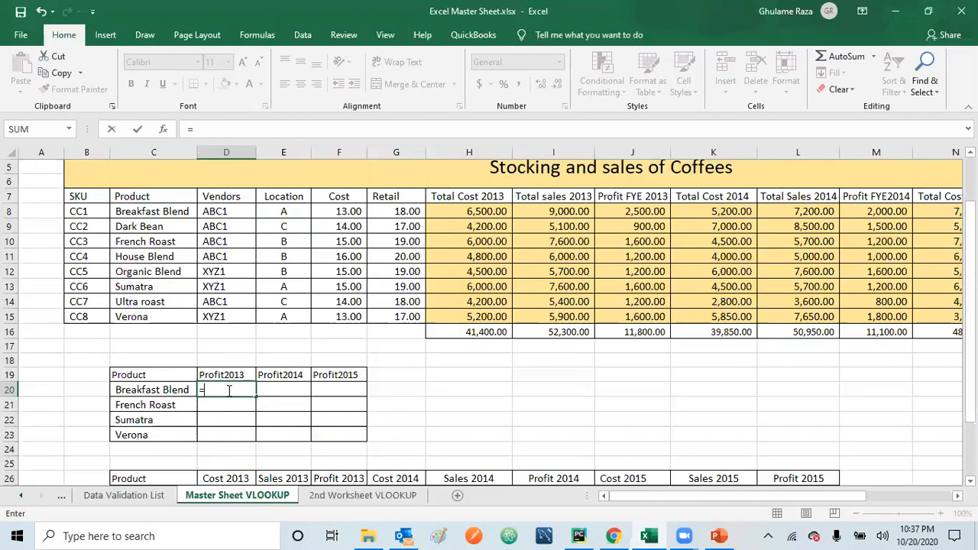
{"action": "type", "text": "vli"}
{"action": "key", "text": "BackSpace"}
{"action": "type", "text": "o"}
{"action": "double_click", "coordinate": [229, 404]}
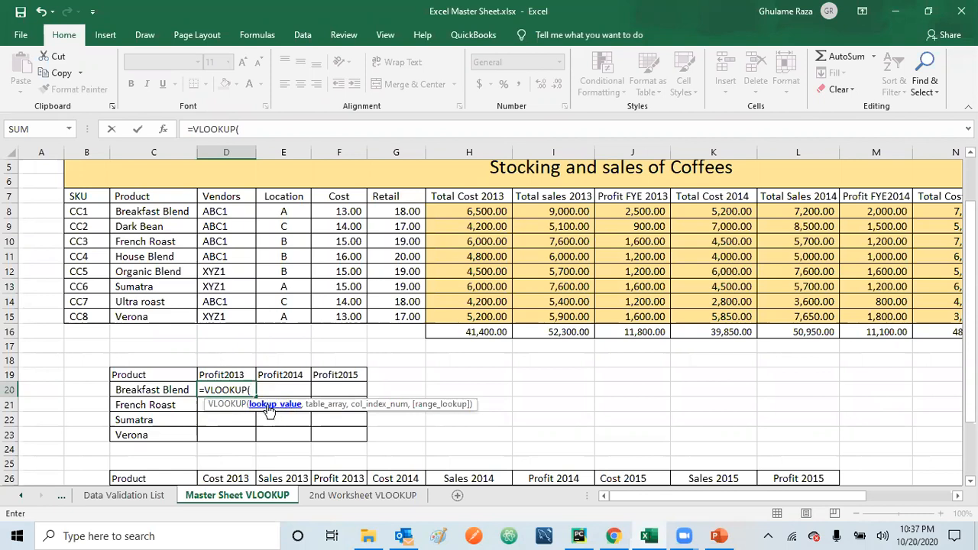
{"action": "left_click", "coordinate": [159, 389]}
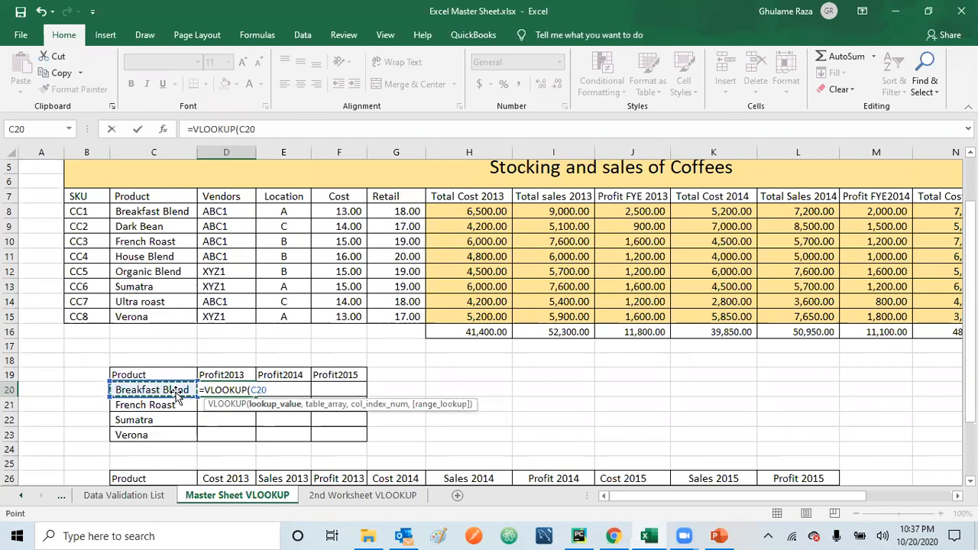
{"action": "type", "text": ","}
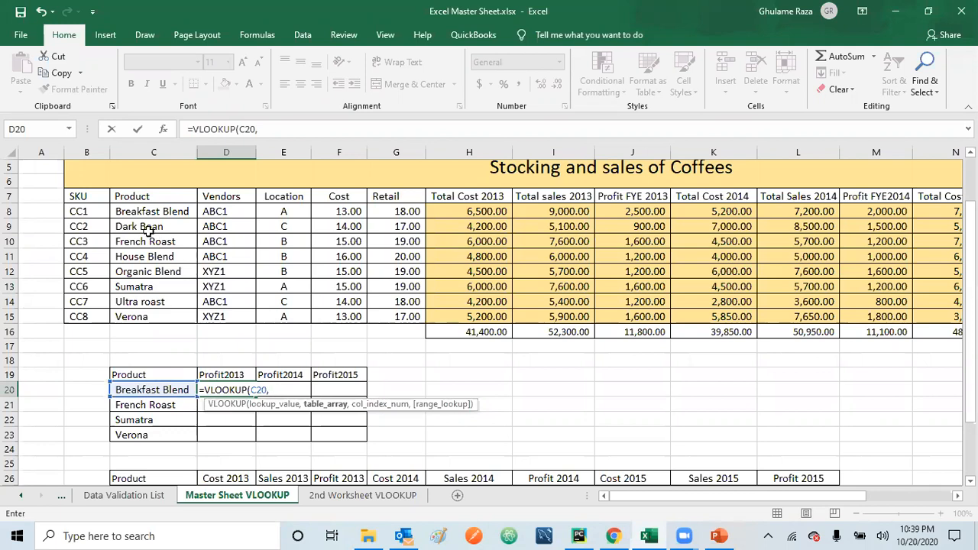
Set the D20 formula's table array to the coffee data C8:P15 and make it the absolute reference $C$8:$P$15
{"action": "left_click_drag", "start_coordinate": [146, 211], "coordinate": [155, 311]}
{"action": "key", "text": "shift+Right"}
{"action": "key", "text": "shift+Right"}
{"action": "key", "text": "shift+Right"}
{"action": "key", "text": "shift+Right"}
{"action": "key", "text": "shift+Right"}
{"action": "key", "text": "shift+Right"}
{"action": "key", "text": "shift+Right"}
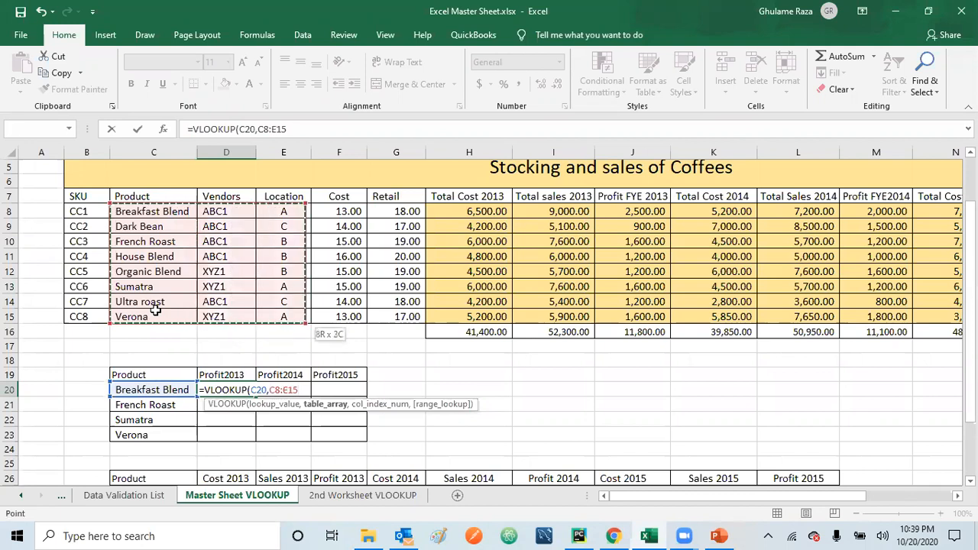
{"action": "key", "text": "shift+Right"}
{"action": "key", "text": "shift+Right"}
{"action": "key", "text": "shift+Right"}
{"action": "key", "text": "shift+Right"}
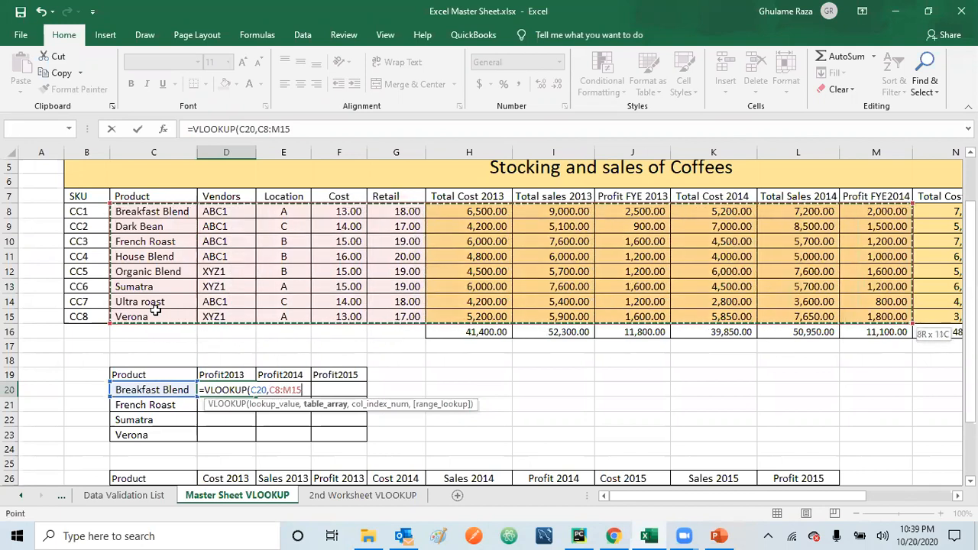
{"action": "key", "text": "shift+Right"}
{"action": "key", "text": "shift+Right"}
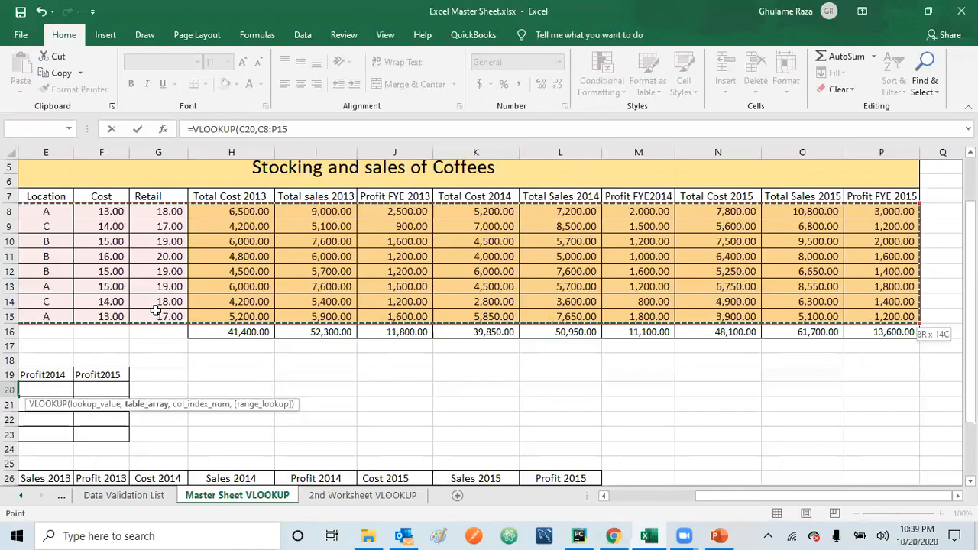
{"action": "key", "text": "F4"}
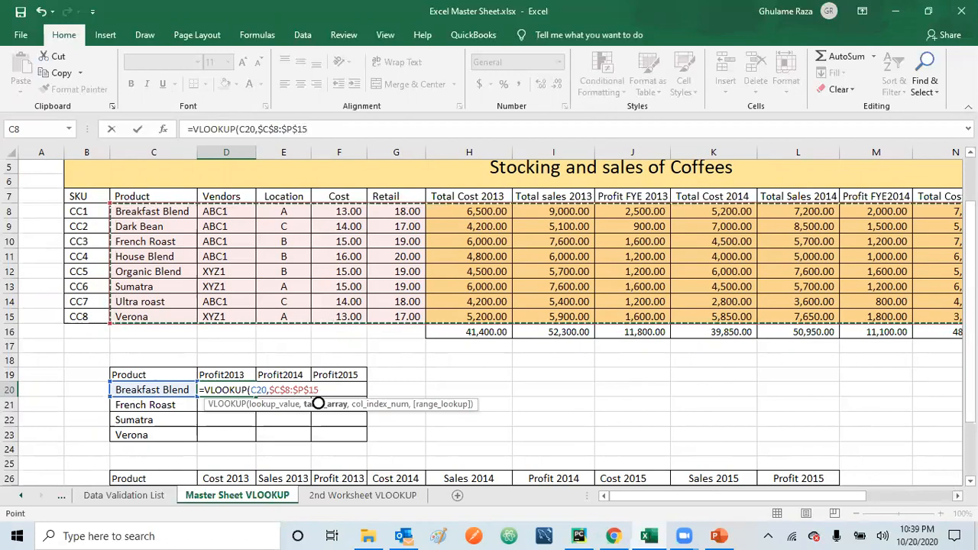
{"action": "scroll", "coordinate": [318, 403], "scroll_direction": "right", "scroll_amount": 3}
{"action": "scroll", "coordinate": [318, 403], "scroll_direction": "right", "scroll_amount": 3}
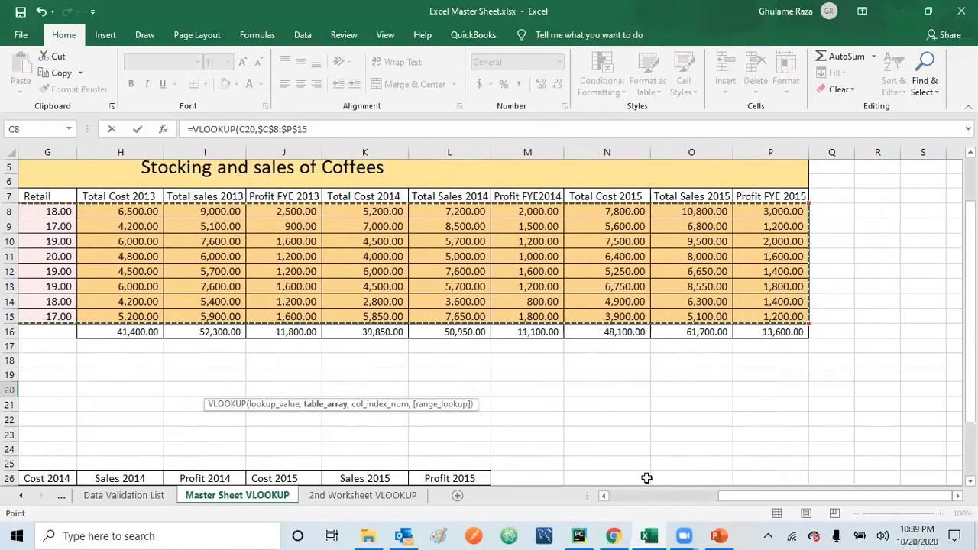
{"action": "scroll", "coordinate": [611, 496], "scroll_direction": "left", "scroll_amount": 6}
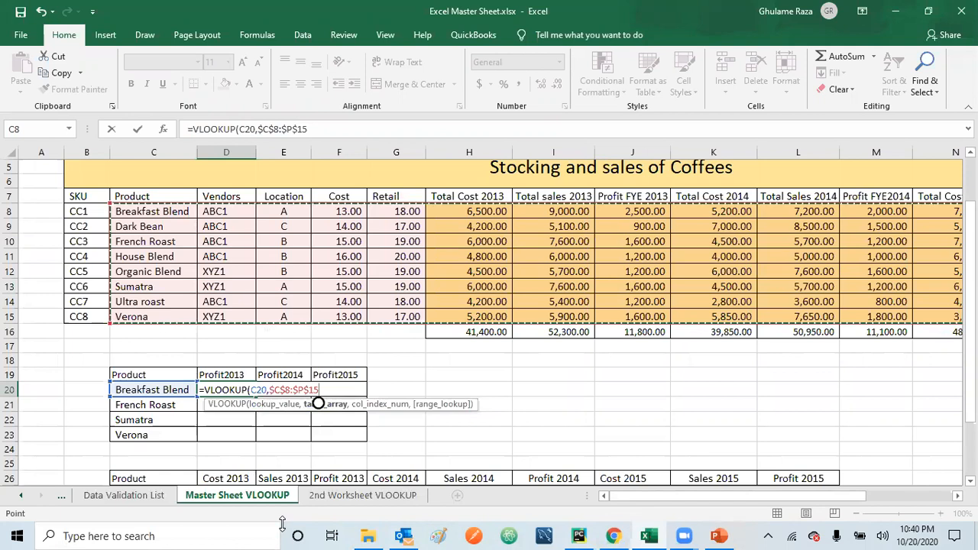
Complete the D20 lookup with column index 8 and FALSE for an exact match
{"action": "type", "text": ","}
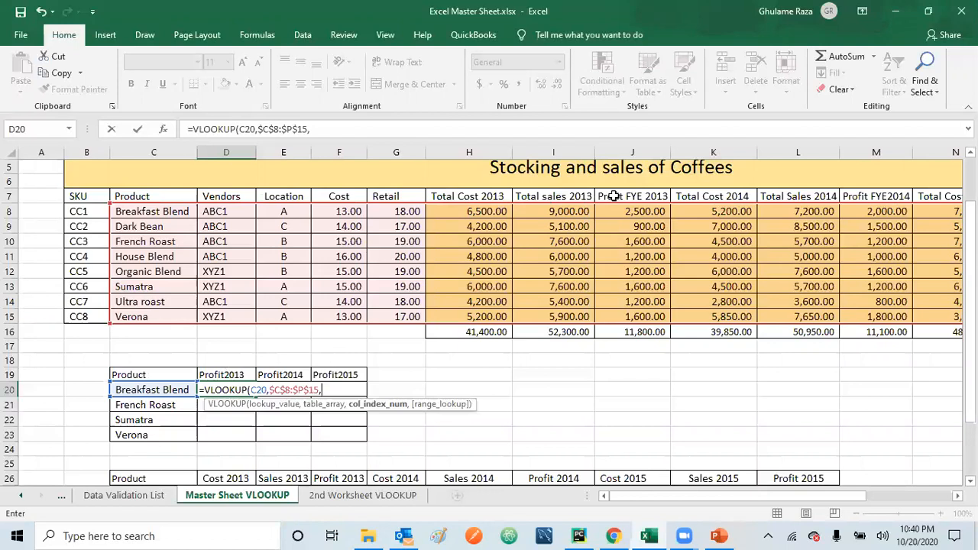
{"action": "type", "text": "8,"}
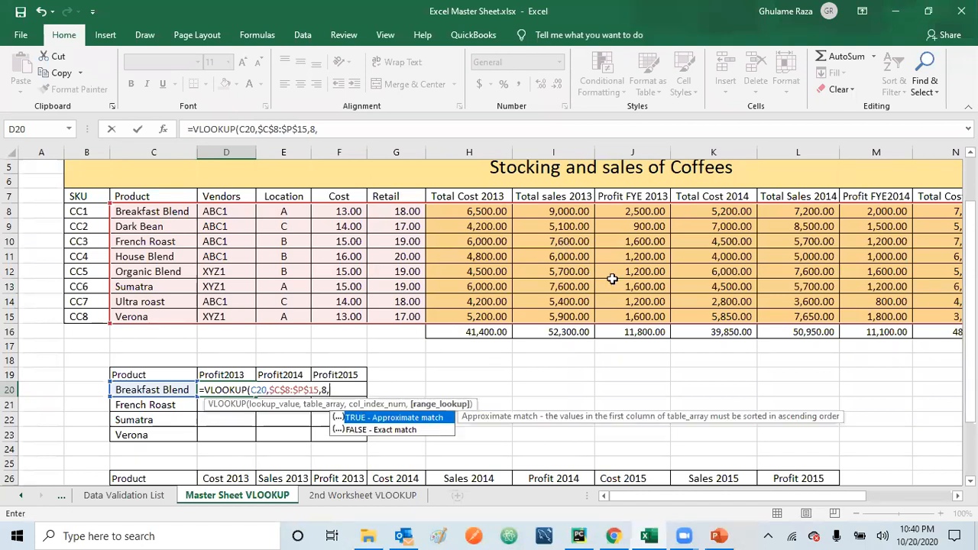
{"action": "double_click", "coordinate": [387, 430]}
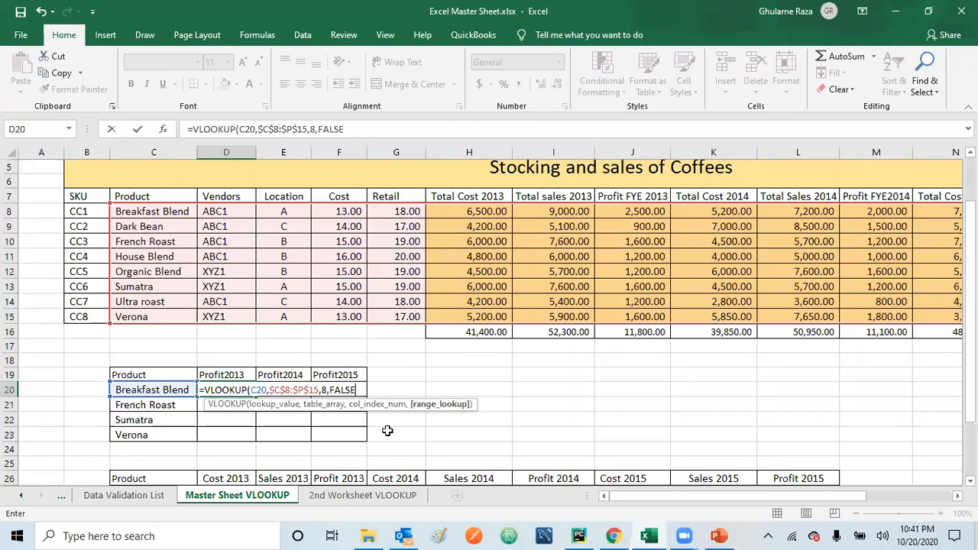
{"action": "type", "text": ")"}
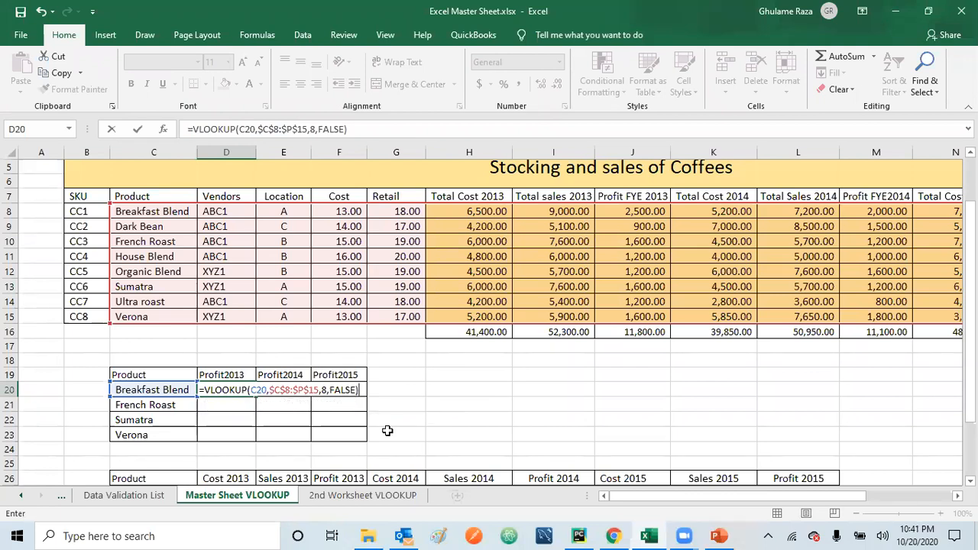
{"action": "key", "text": "Return"}
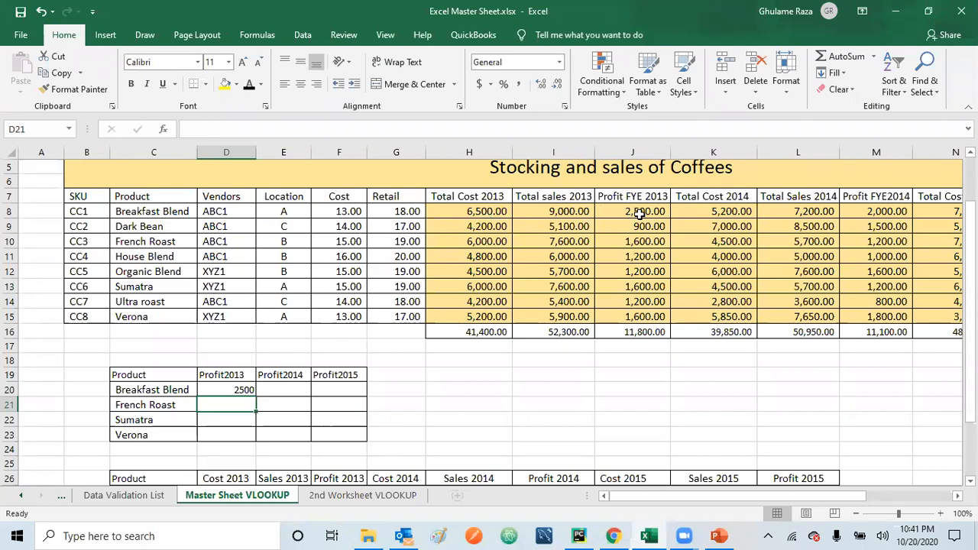
Fill the Profit2013 lookup from D20 down to D23, and add a Breakfast Blend entry below Verona in C24
{"action": "left_click", "coordinate": [239, 389]}
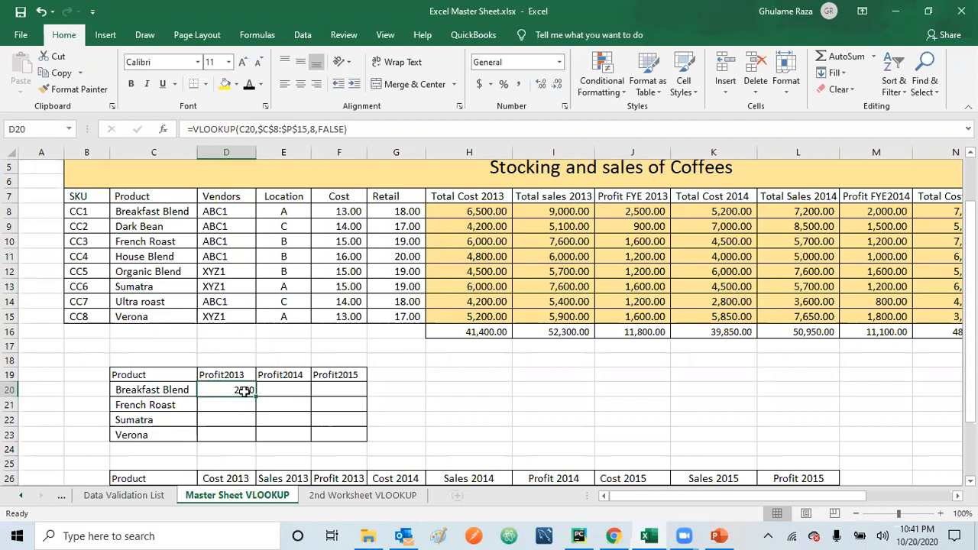
{"action": "left_click_drag", "start_coordinate": [255, 393], "coordinate": [252, 436]}
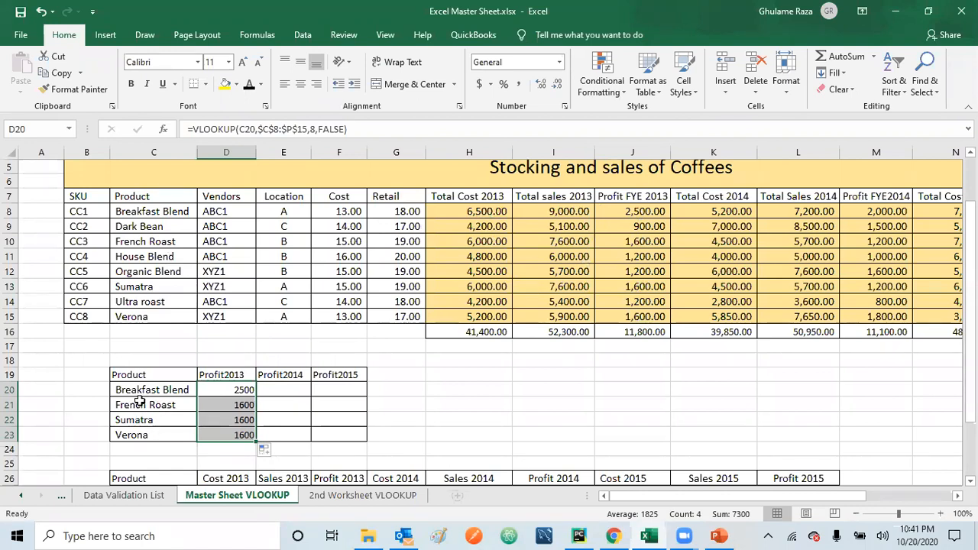
{"action": "left_click", "coordinate": [135, 449]}
{"action": "type", "text": "Breakfast Blend"}
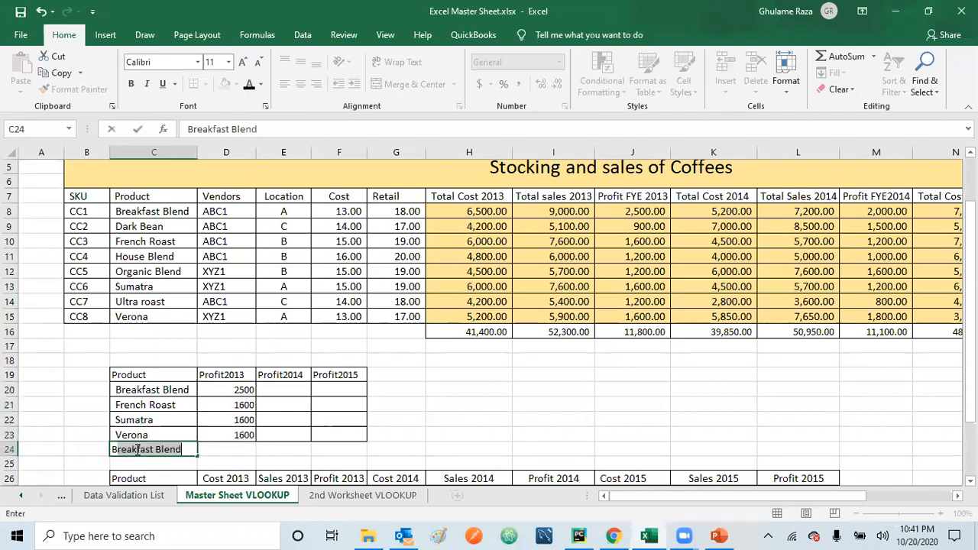
{"action": "key", "text": "Tab"}
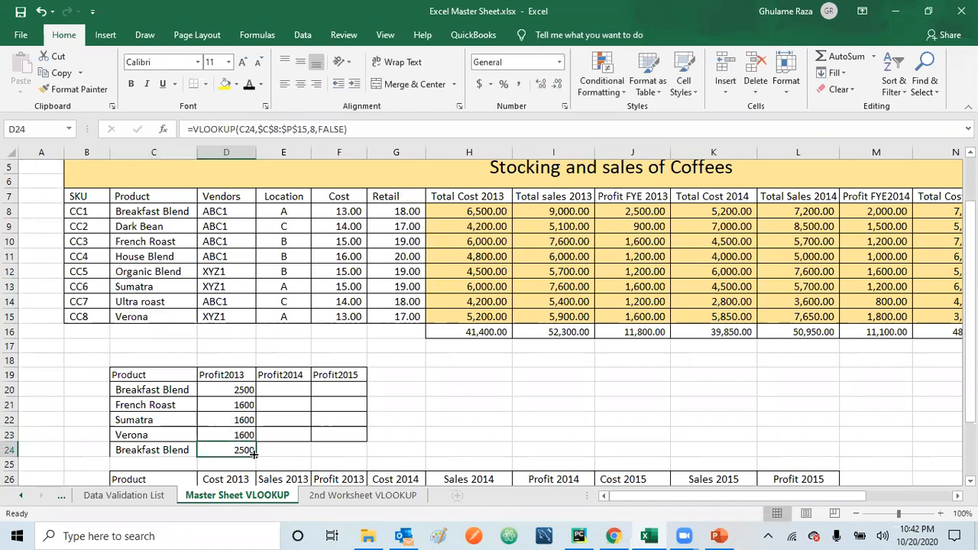
{"action": "left_click", "coordinate": [164, 450]}
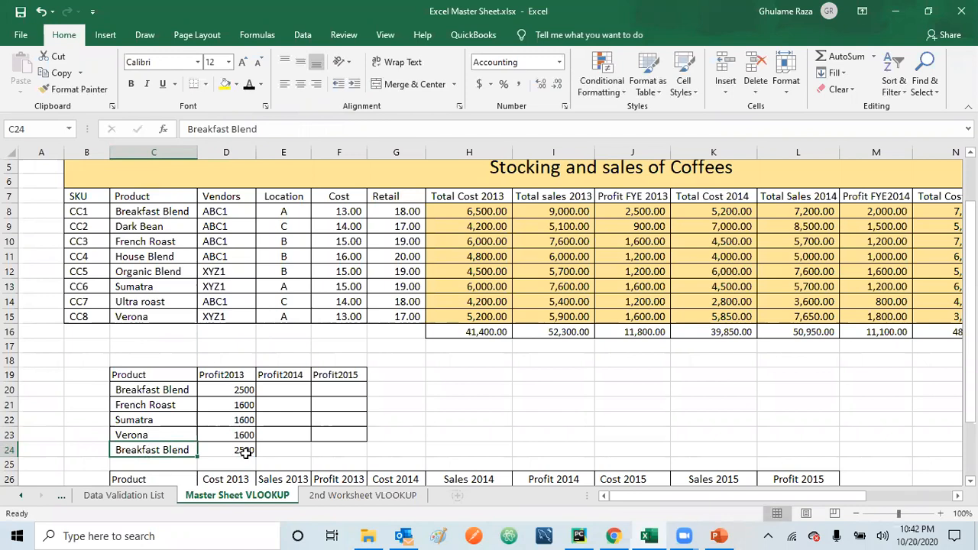
Try to fill the Breakfast Blend lookup from D20 across into the Profit2014 cell E20
{"action": "left_click", "coordinate": [243, 391]}
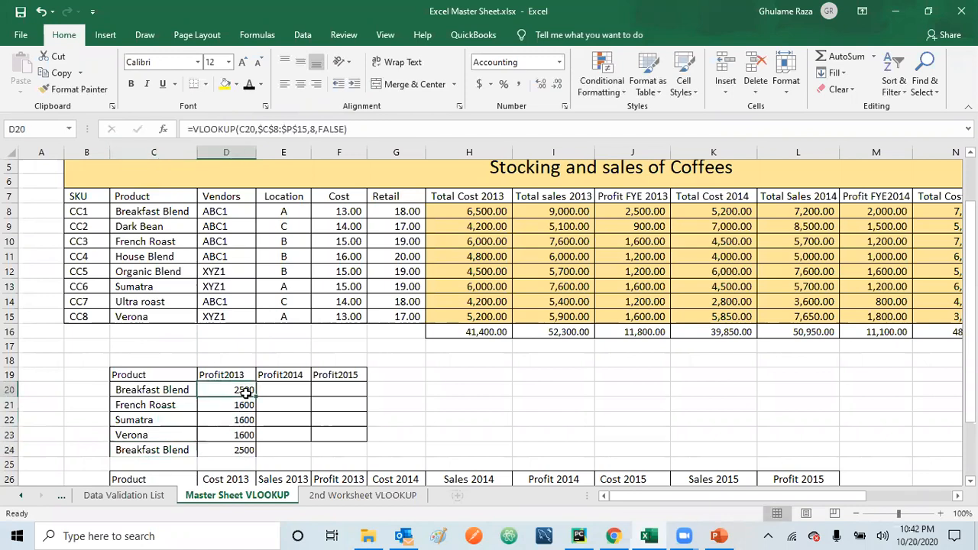
{"action": "left_click_drag", "start_coordinate": [257, 396], "coordinate": [313, 390]}
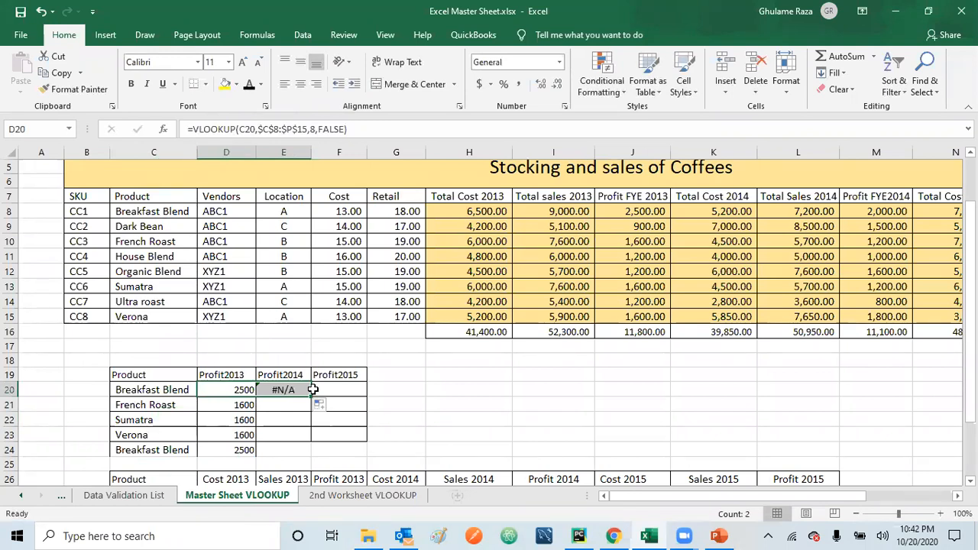
Replace the contents of E20 with a new VLOOKUP formula that uses C20 as the lookup value
{"action": "left_click", "coordinate": [288, 391]}
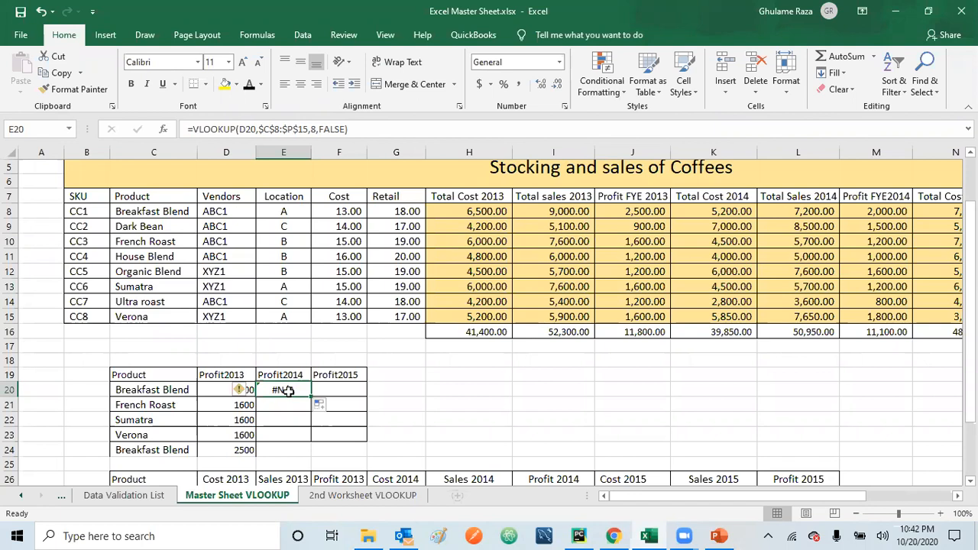
{"action": "type", "text": "=vl"}
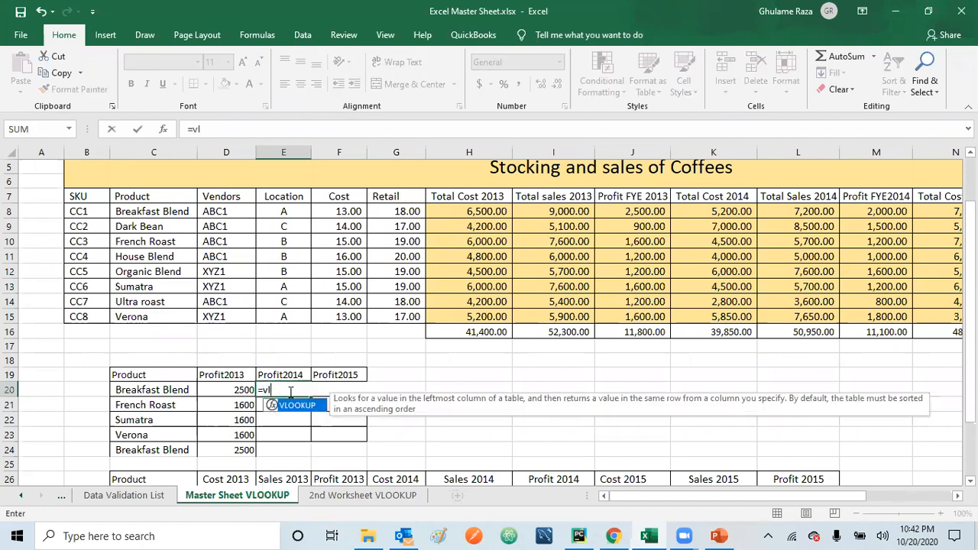
{"action": "double_click", "coordinate": [293, 410]}
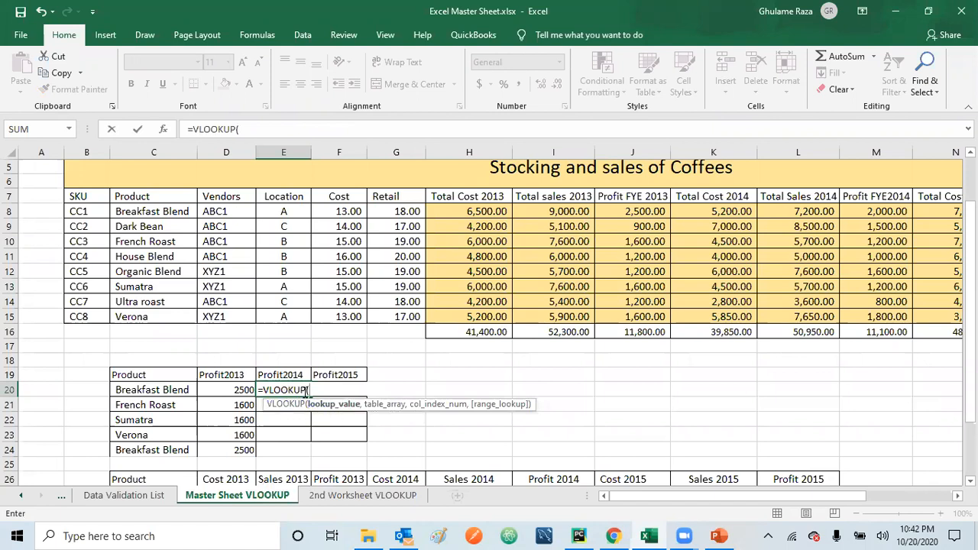
{"action": "left_click", "coordinate": [184, 387]}
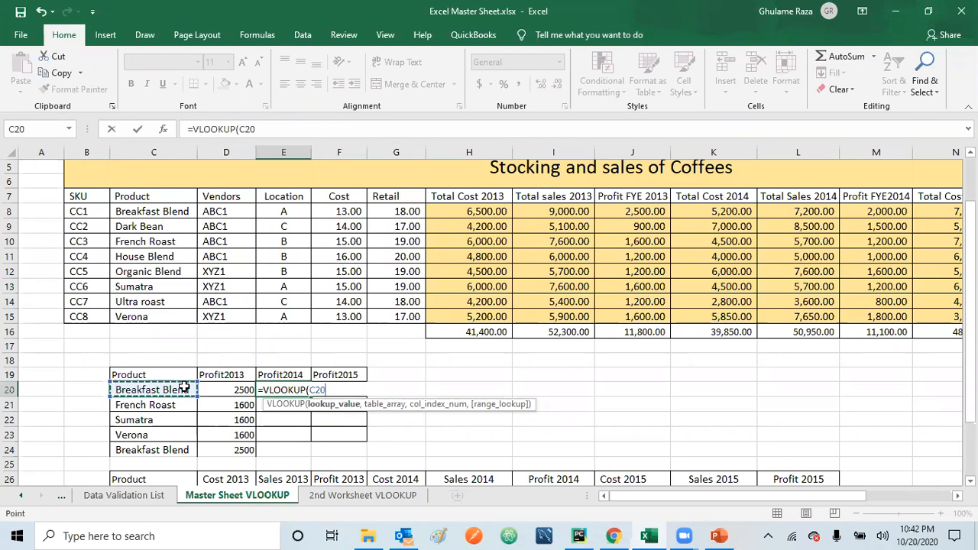
{"action": "type", "text": ","}
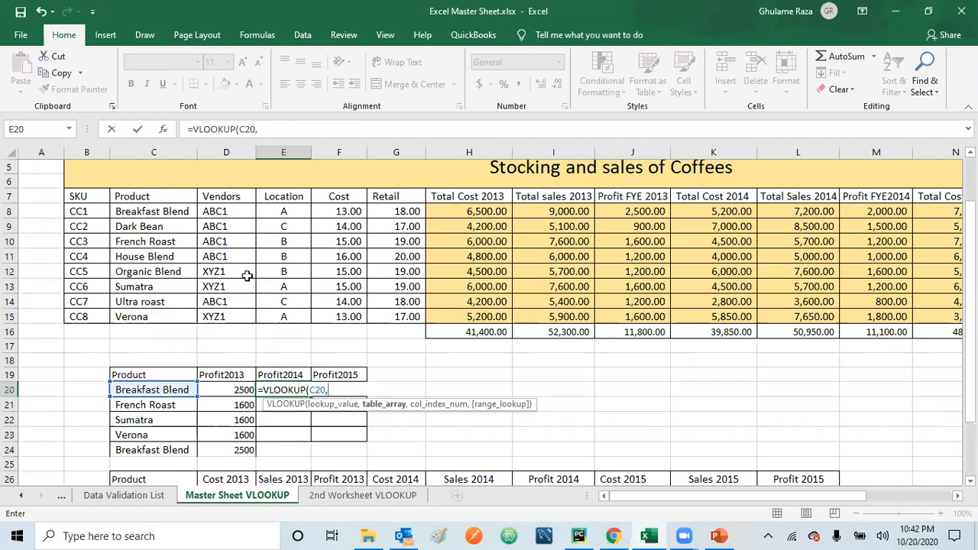
Set the E20 formula's table array to the coffee data C8:P15, locked as $C$8:$P$15
{"action": "left_click", "coordinate": [147, 213]}
{"action": "key", "text": "shift+Down"}
{"action": "key", "text": "shift+Down"}
{"action": "key", "text": "shift+Down"}
{"action": "key", "text": "shift+Down"}
{"action": "key", "text": "shift+Down"}
{"action": "key", "text": "shift+Down"}
{"action": "key", "text": "shift+Down"}
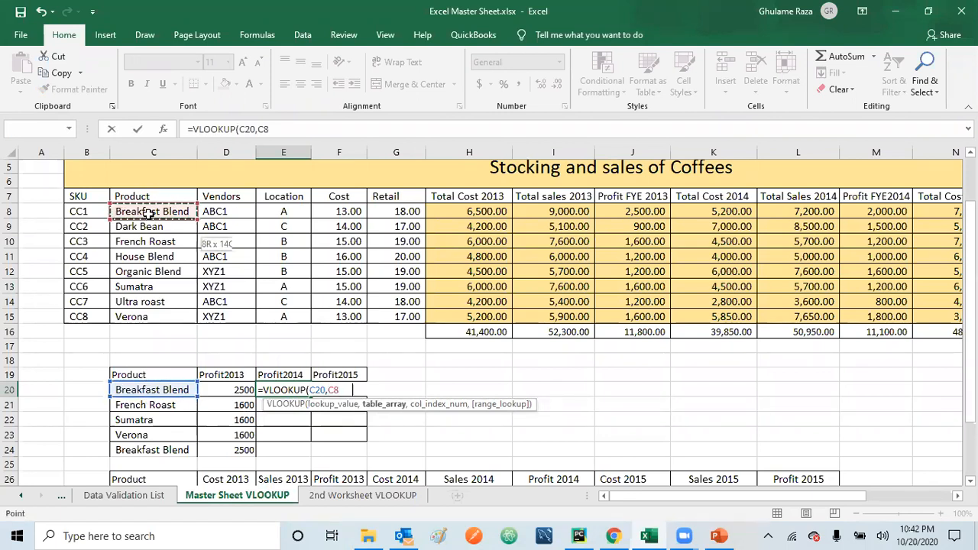
{"action": "key", "text": "shift+Right"}
{"action": "key", "text": "shift+Right"}
{"action": "key", "text": "shift+Right"}
{"action": "key", "text": "shift+Right"}
{"action": "key", "text": "shift+Right"}
{"action": "key", "text": "shift+Right"}
{"action": "key", "text": "shift+Right"}
{"action": "key", "text": "shift+Right"}
{"action": "key", "text": "shift+Right"}
{"action": "key", "text": "shift+Right"}
{"action": "key", "text": "shift+Right"}
{"action": "key", "text": "shift+Right"}
{"action": "key", "text": "shift+Right"}
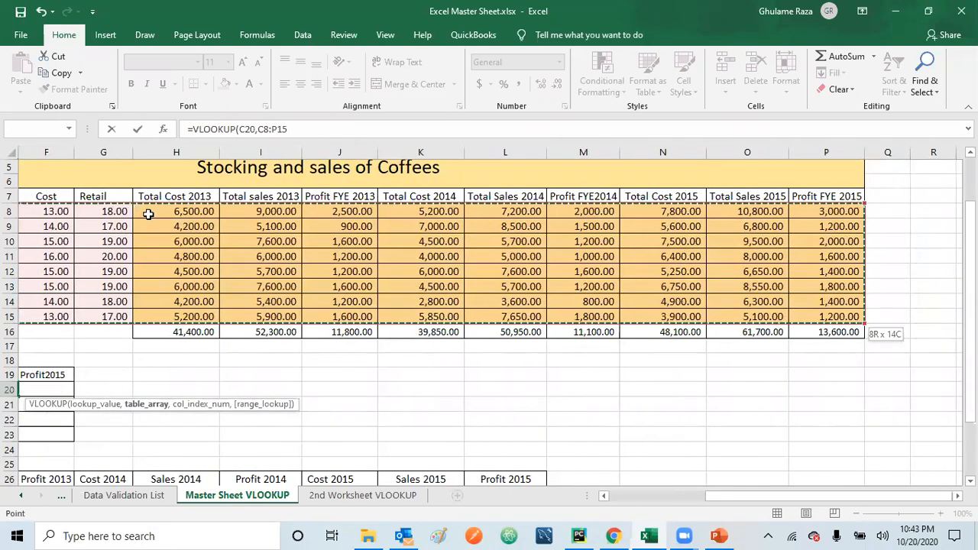
{"action": "left_click_drag", "start_coordinate": [717, 496], "coordinate": [614, 496]}
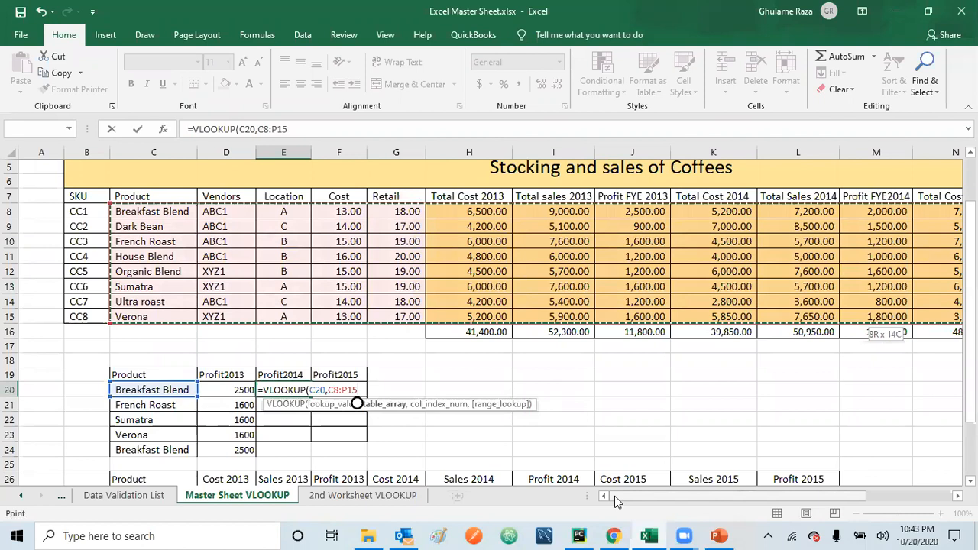
{"action": "key", "text": "F4"}
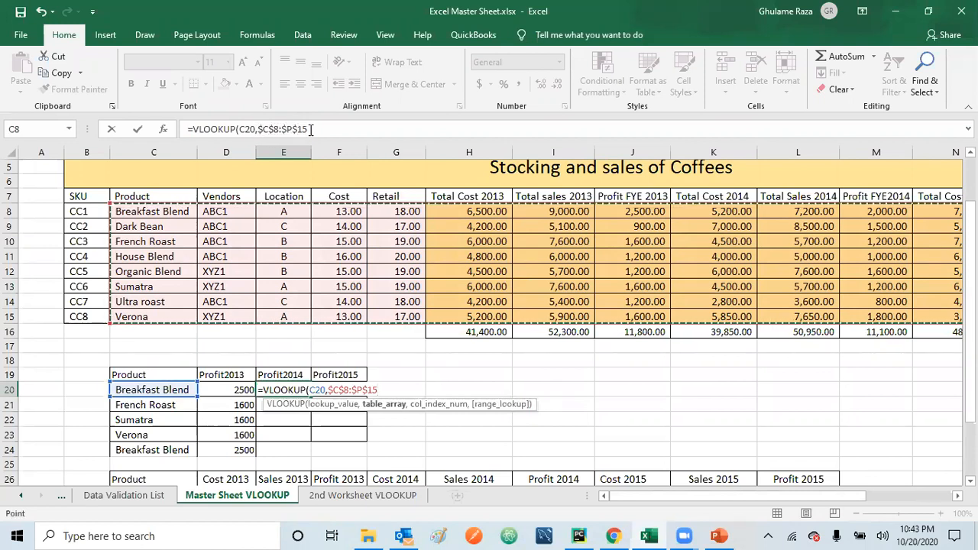
Complete the E20 lookup formula with column index 11 and range lookup 0 for an exact match
{"action": "type", "text": ","}
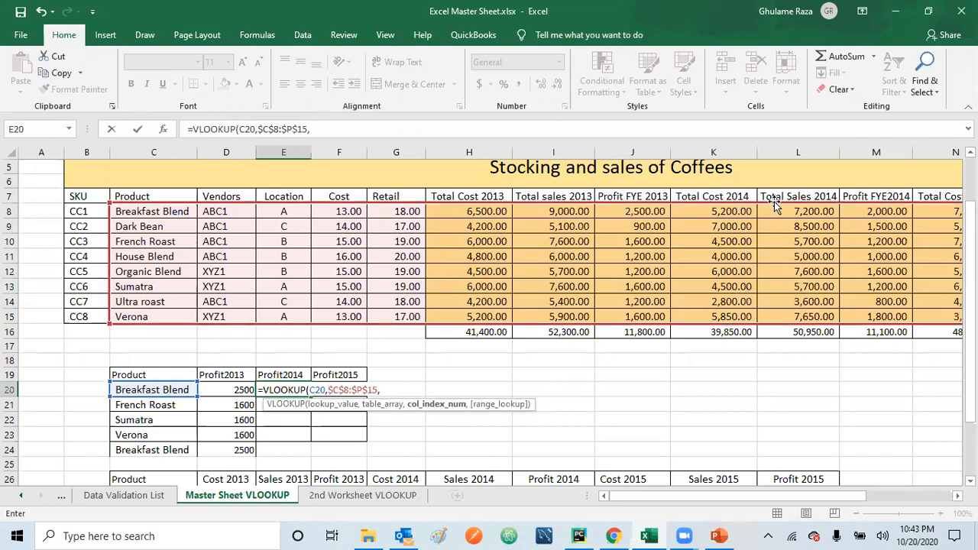
{"action": "type", "text": "11,"}
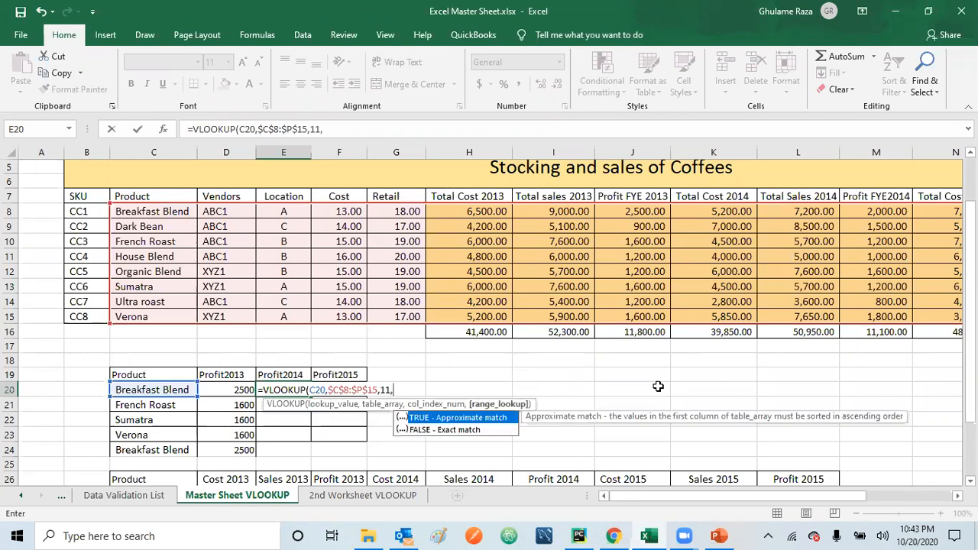
{"action": "type", "text": "0)"}
{"action": "key", "text": "Return"}
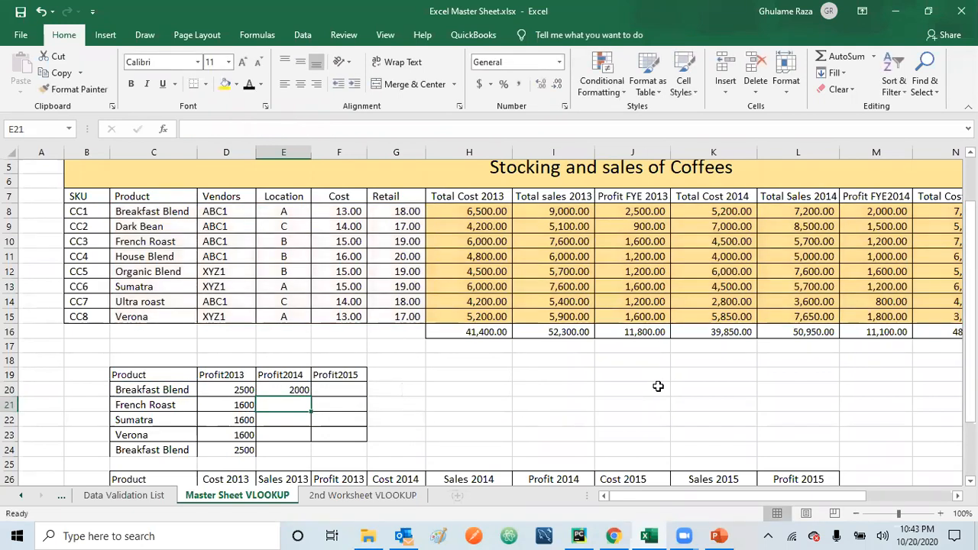
Fill the Profit2014 lookup from E20 down through E24
{"action": "left_click", "coordinate": [275, 392]}
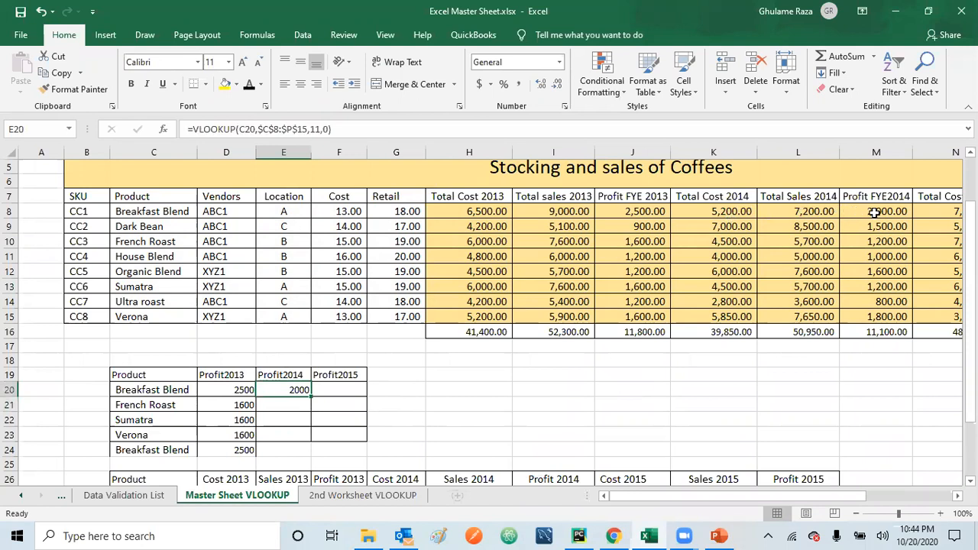
{"action": "left_click_drag", "start_coordinate": [311, 395], "coordinate": [307, 455]}
{"action": "left_click", "coordinate": [392, 441]}
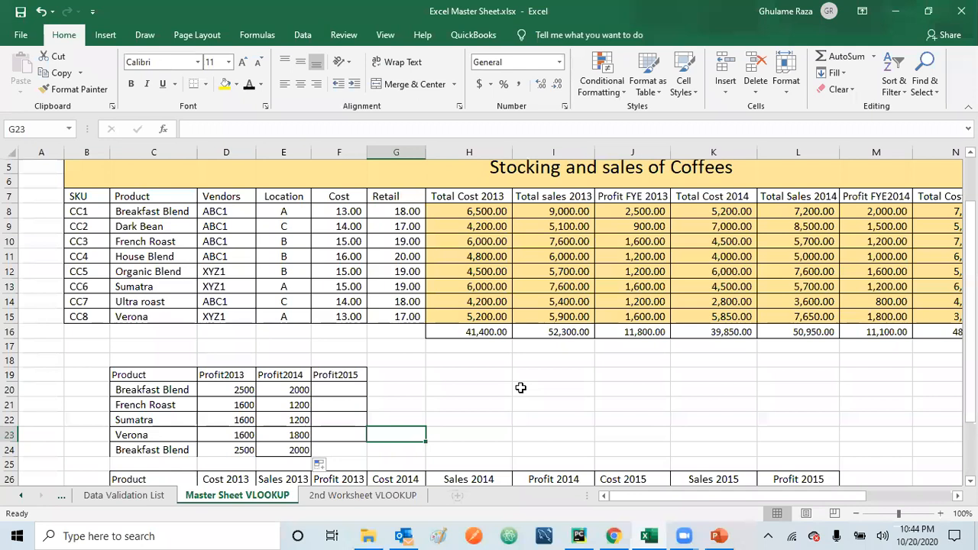
On the 2nd Worksheet VLOOKUP sheet, start a VLOOKUP formula in C5 with B5 as the lookup value
{"action": "left_click", "coordinate": [353, 497]}
{"action": "left_click", "coordinate": [184, 225]}
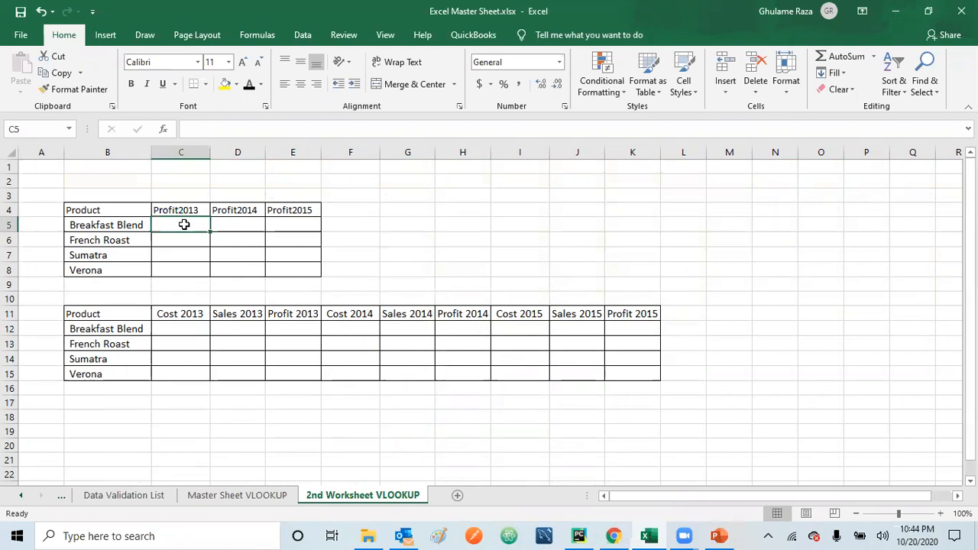
{"action": "type", "text": "=vl"}
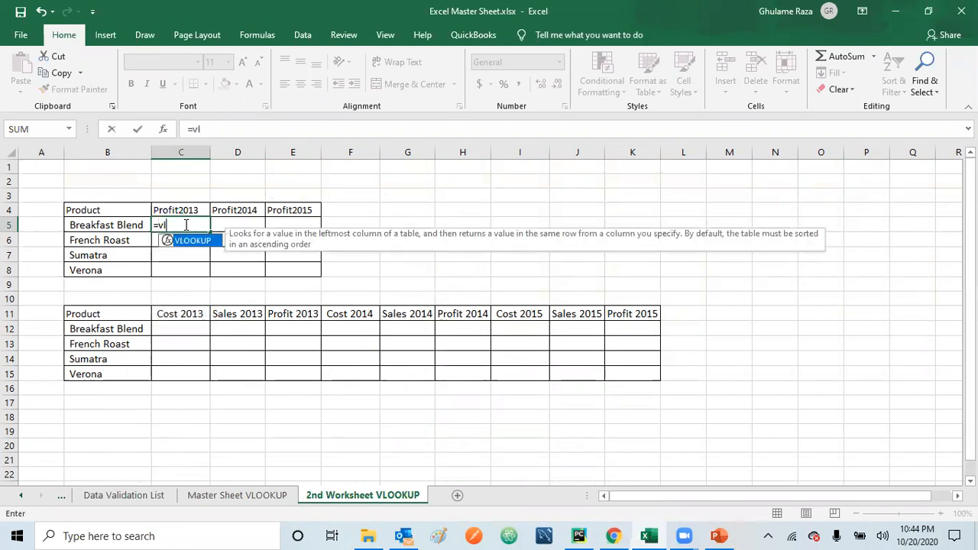
{"action": "double_click", "coordinate": [187, 243]}
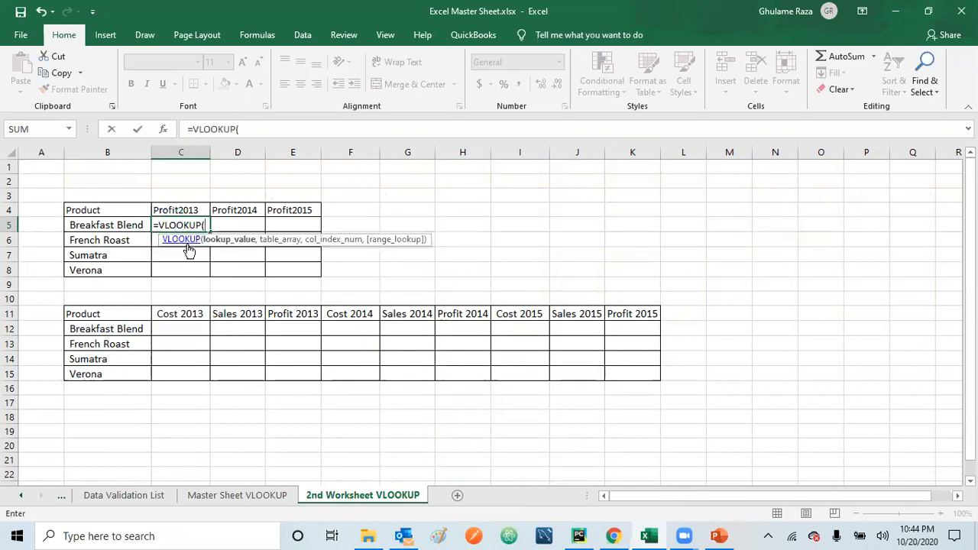
{"action": "left_click", "coordinate": [120, 227]}
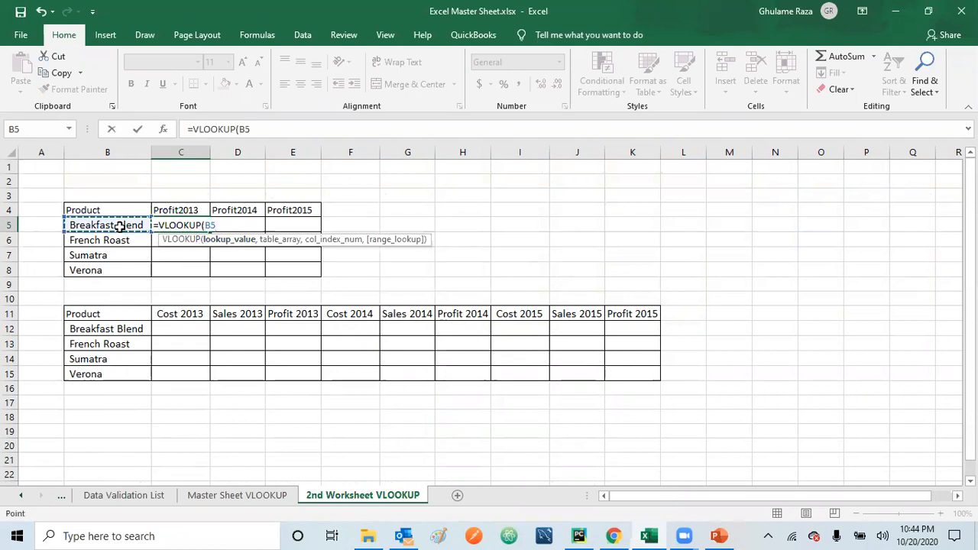
{"action": "type", "text": ","}
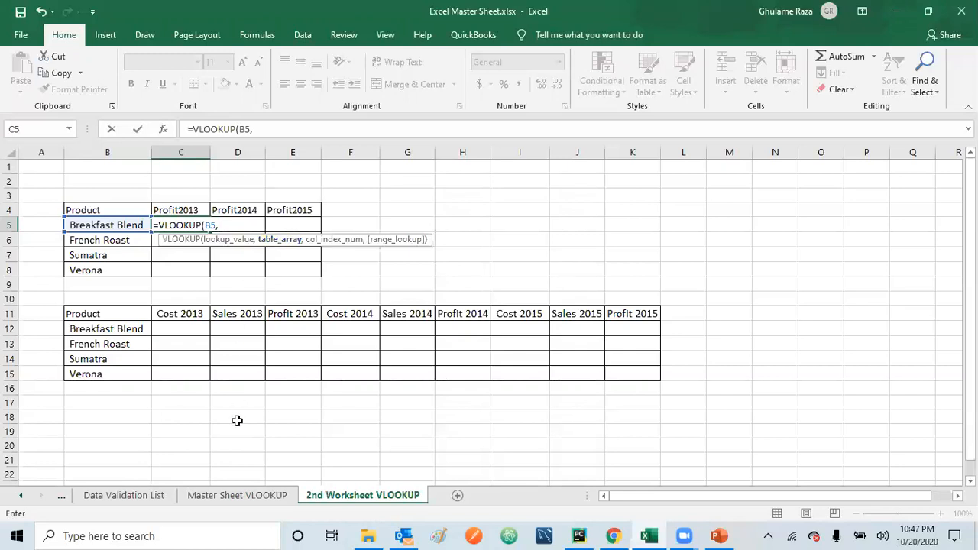
Set the formula's table array to C8:P15 on the Master Sheet VLOOKUP sheet, locked as $C$8:$P$15
{"action": "left_click", "coordinate": [213, 498]}
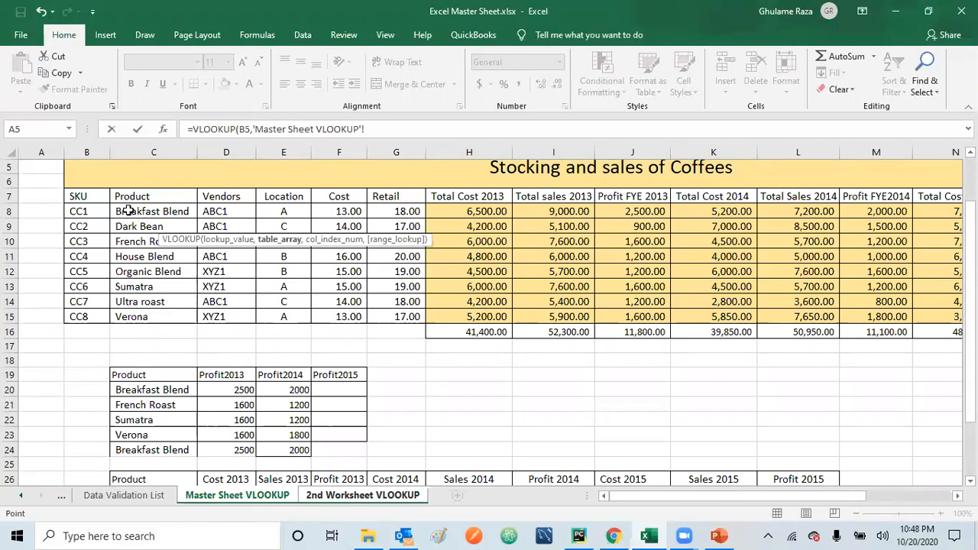
{"action": "left_click_drag", "start_coordinate": [129, 212], "coordinate": [852, 315]}
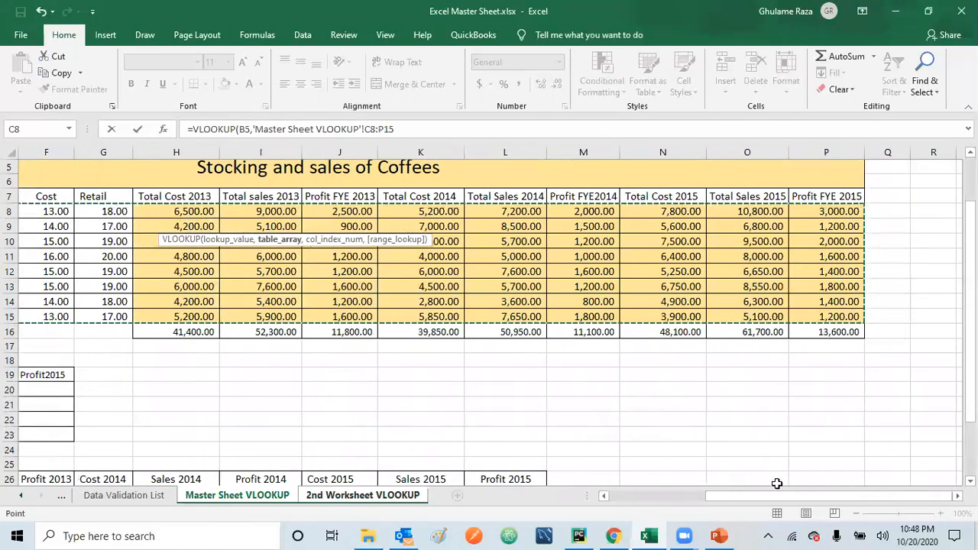
{"action": "left_click_drag", "start_coordinate": [774, 495], "coordinate": [633, 504]}
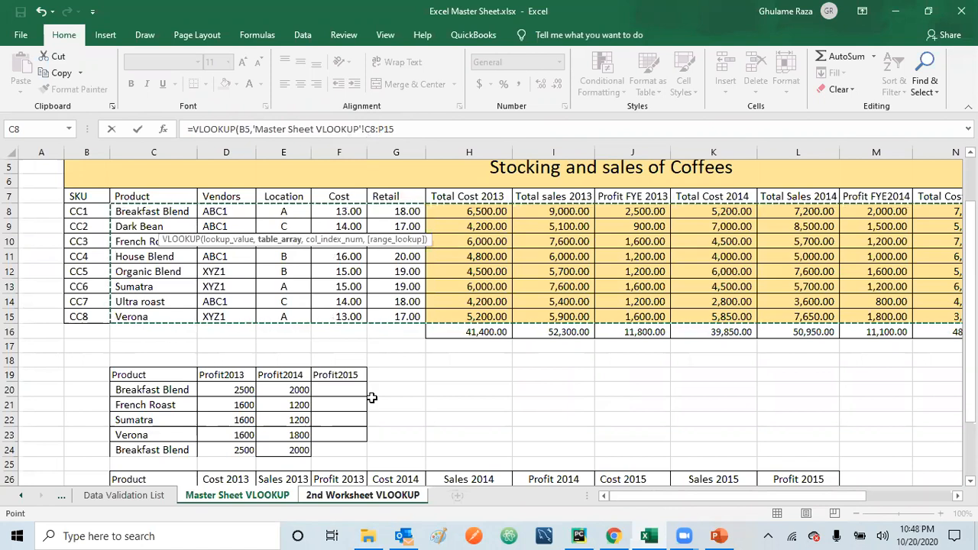
{"action": "key", "text": "F4"}
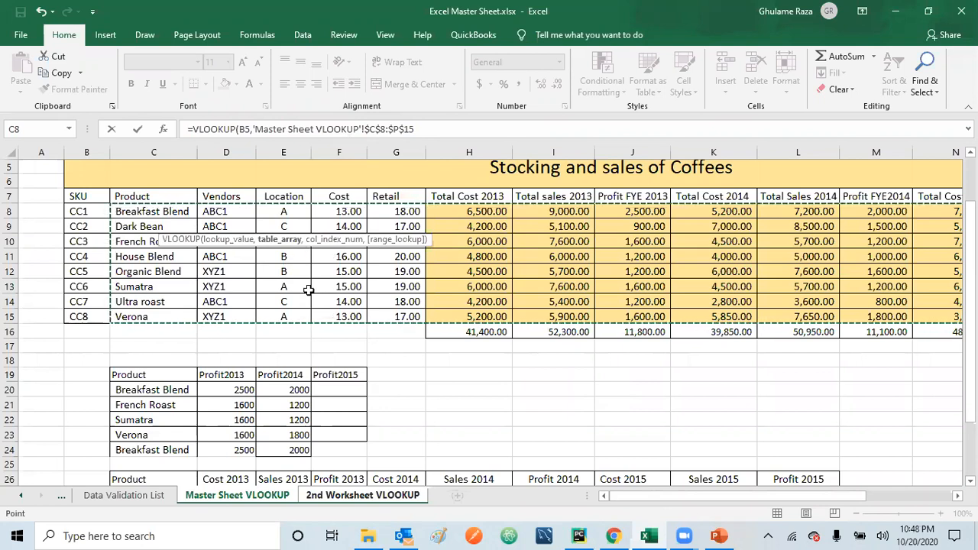
{"action": "type", "text": ","}
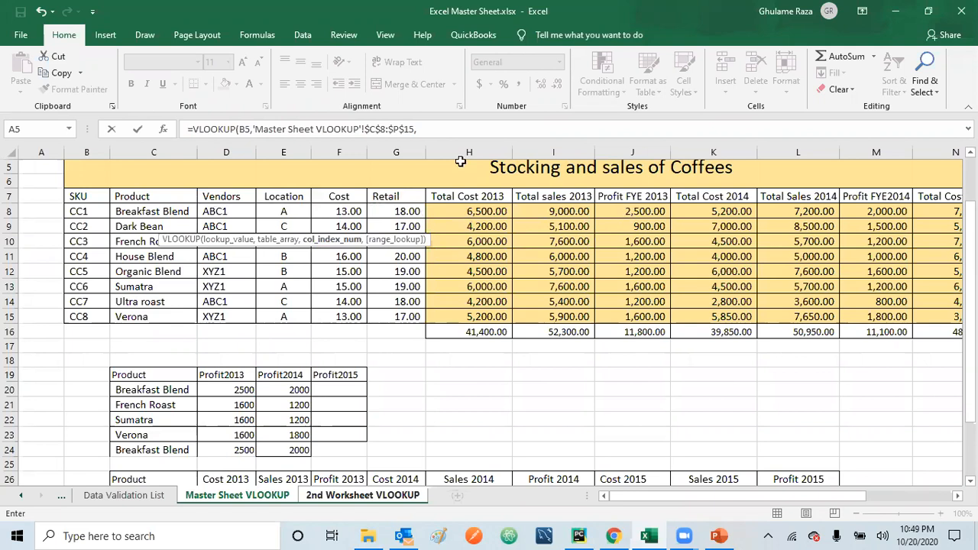
Complete the C5 lookup formula with column index 8 and FALSE for an exact match
{"action": "type", "text": "8,"}
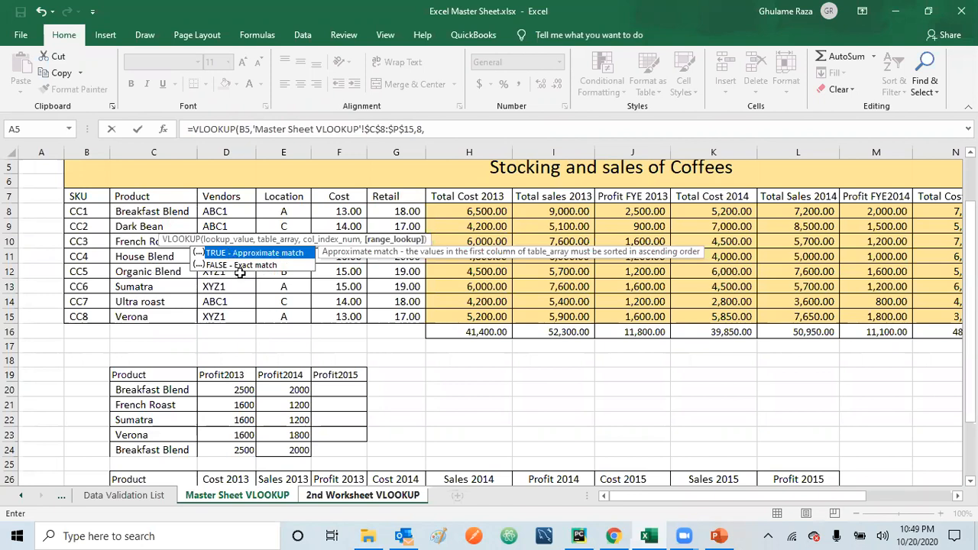
{"action": "key", "text": "Escape"}
{"action": "type", "text": "FALSE"}
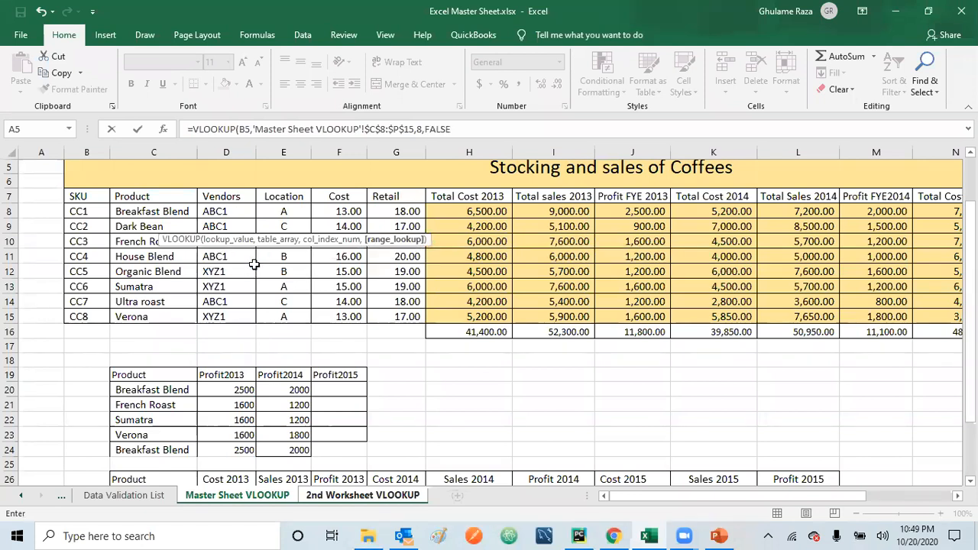
{"action": "type", "text": ")"}
{"action": "key", "text": "Return"}
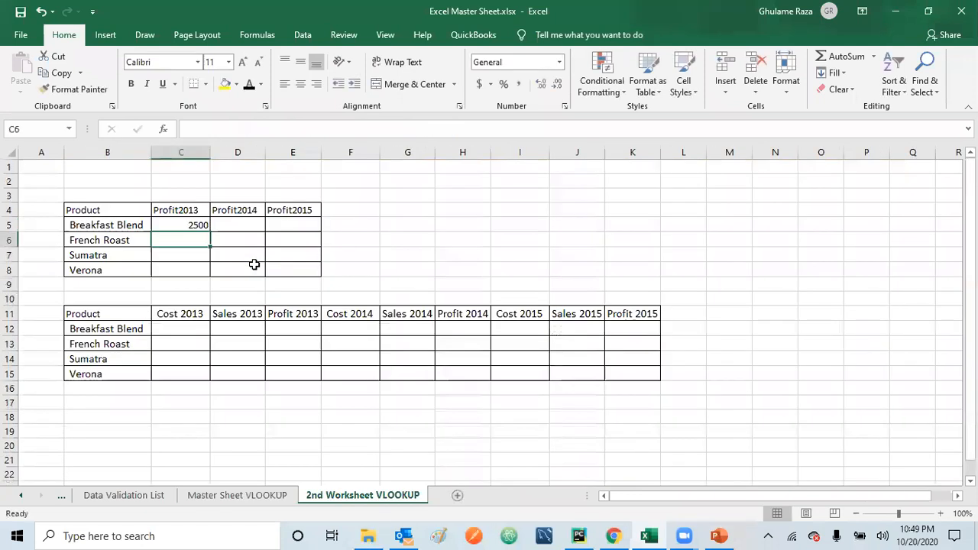
Fill the Profit2013 lookup from C5 down to C8, and add a Breakfast Blend entry below Verona in B9
{"action": "left_click", "coordinate": [197, 224]}
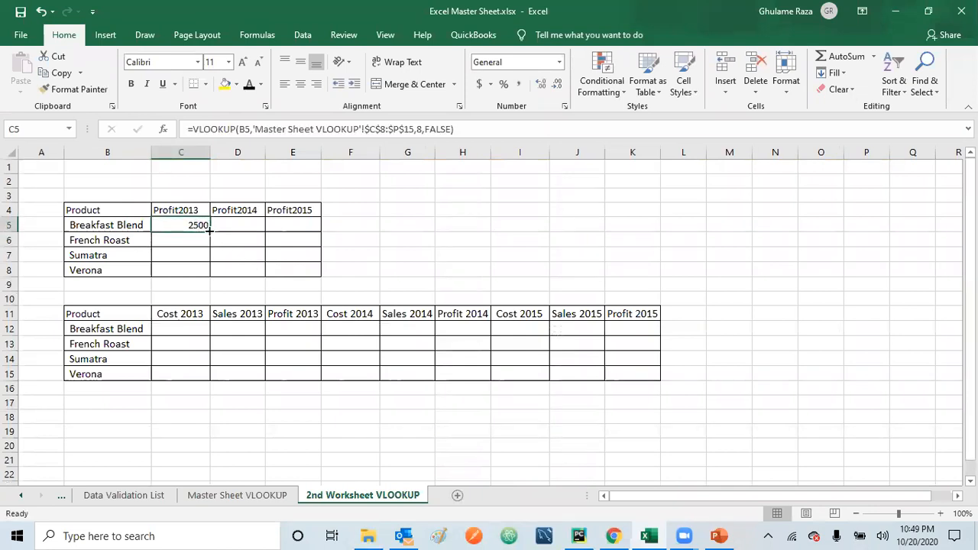
{"action": "left_click_drag", "start_coordinate": [209, 231], "coordinate": [203, 272]}
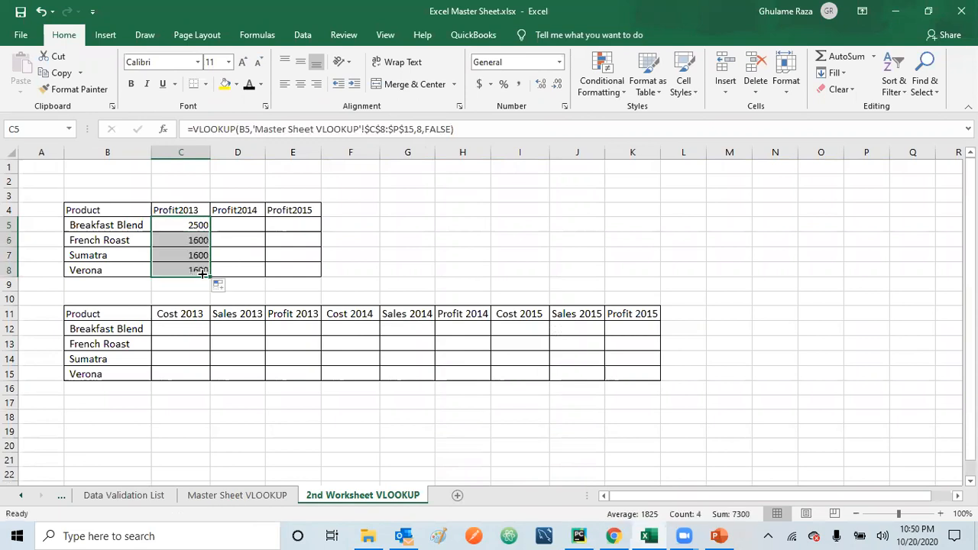
{"action": "left_click", "coordinate": [98, 292]}
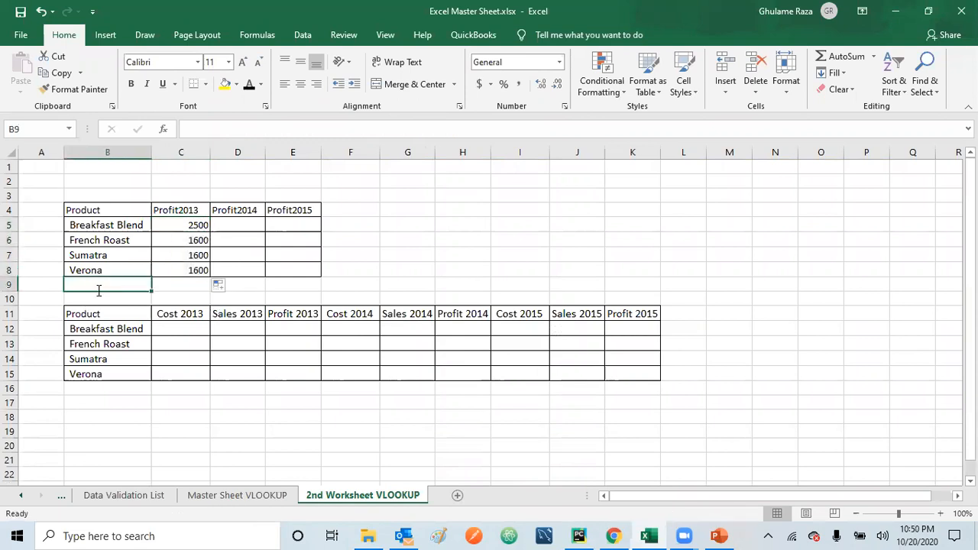
{"action": "type", "text": "Br"}
{"action": "key", "text": "Return"}
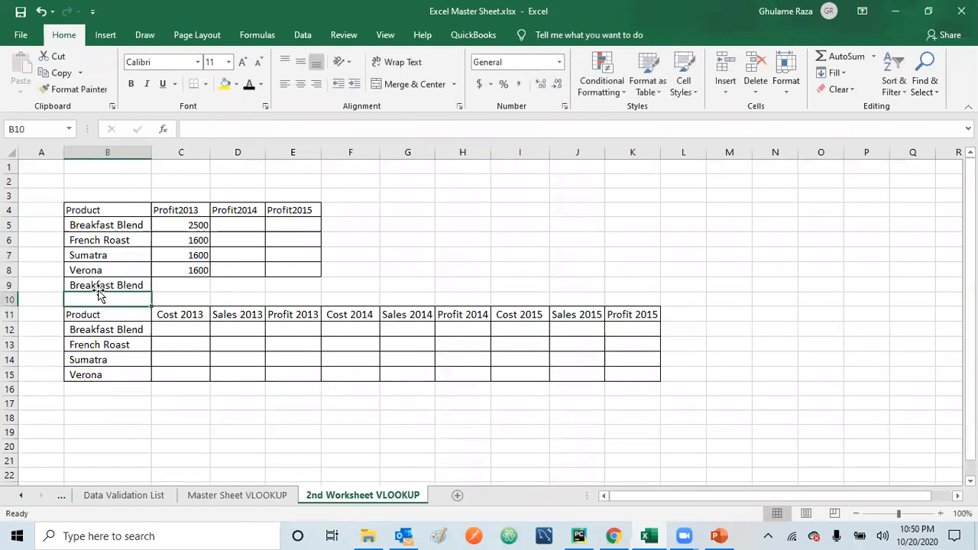
Extend the Profit2013 lookup from C8 into C9 for the added Breakfast Blend row
{"action": "key", "text": "Up"}
{"action": "key", "text": "Right"}
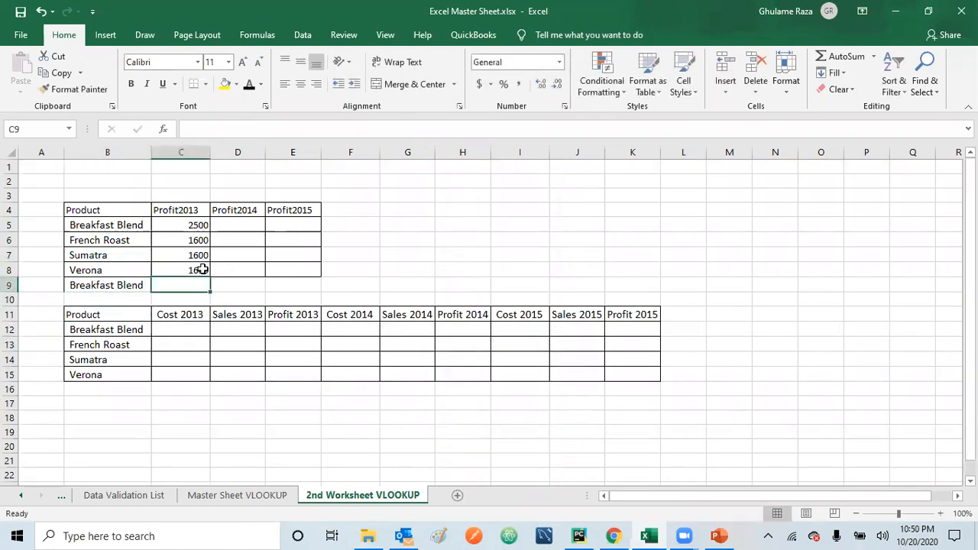
{"action": "left_click", "coordinate": [202, 269]}
{"action": "left_click_drag", "start_coordinate": [210, 277], "coordinate": [212, 286]}
{"action": "left_click", "coordinate": [230, 285]}
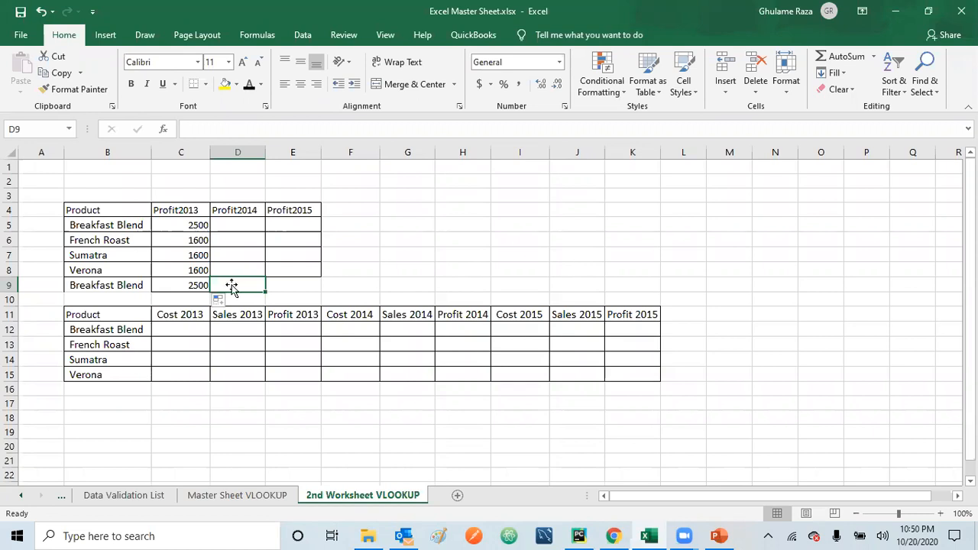
Return to the Master Sheet VLOOKUP sheet and examine the coffee sales columns and the cost, sales and profit table below
{"action": "left_click", "coordinate": [246, 496]}
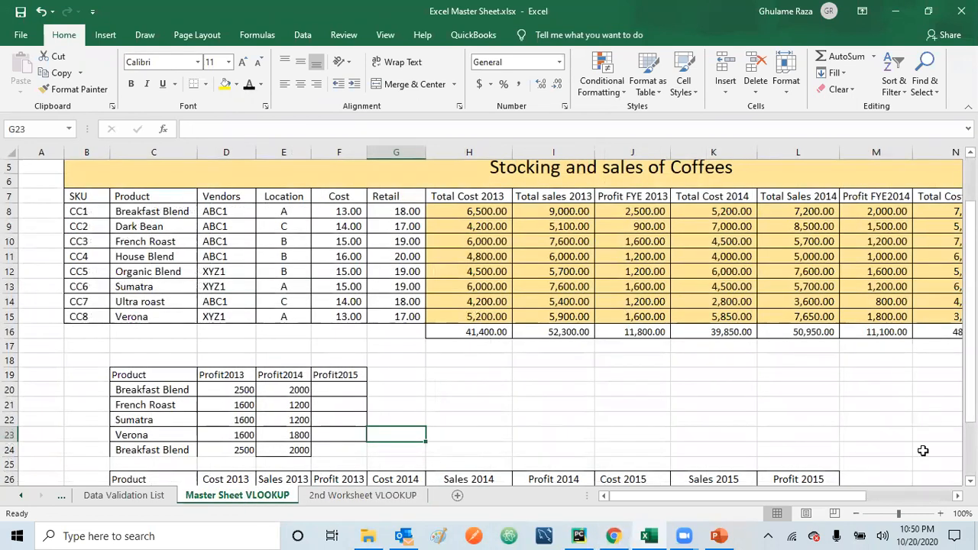
{"action": "scroll", "coordinate": [489, 321], "scroll_direction": "down", "scroll_amount": 1}
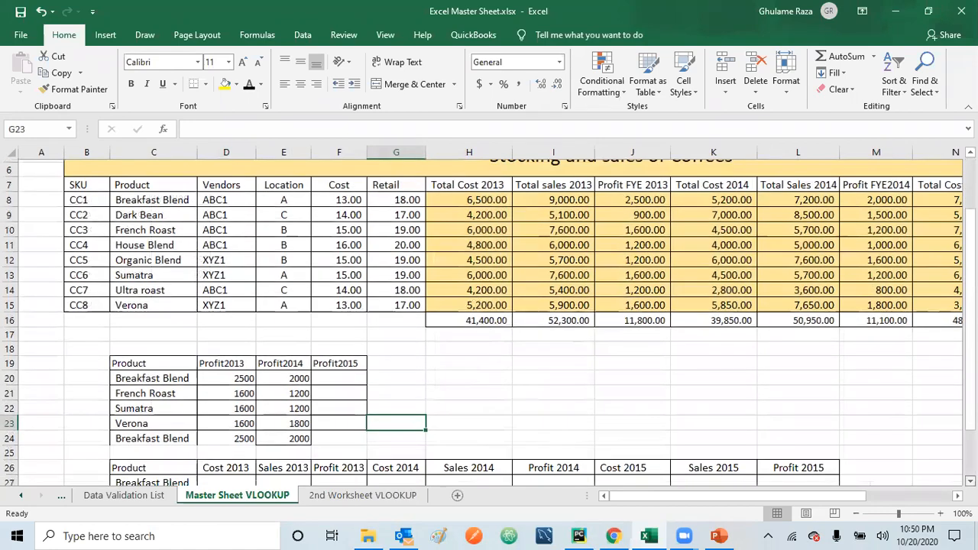
{"action": "scroll", "coordinate": [920, 318], "scroll_direction": "up", "scroll_amount": 1}
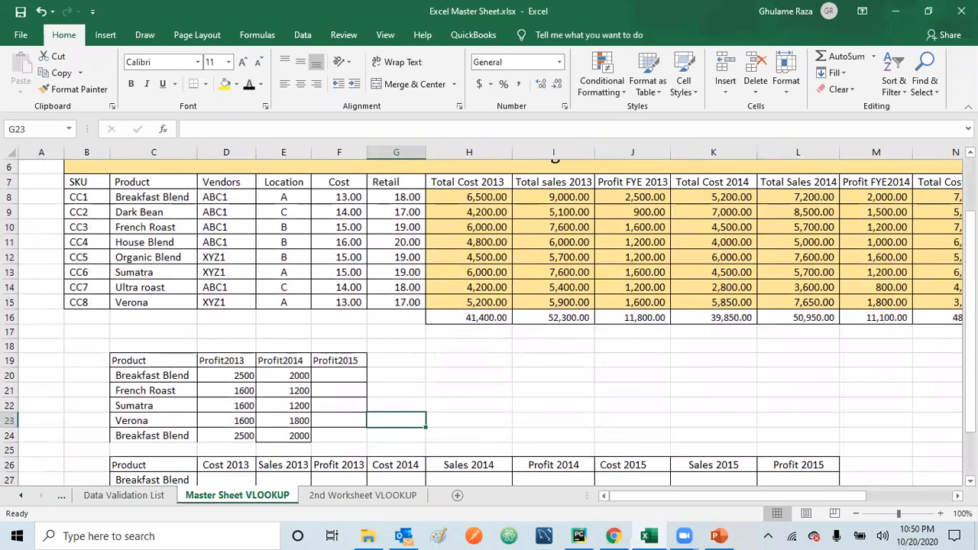
{"action": "left_click", "coordinate": [957, 496]}
{"action": "left_click", "coordinate": [958, 496]}
{"action": "left_click", "coordinate": [957, 496]}
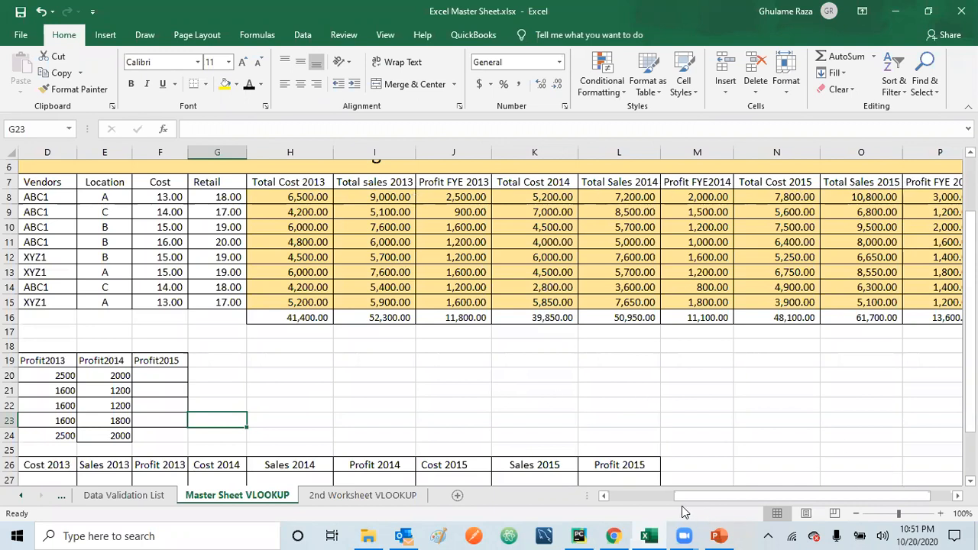
{"action": "left_click", "coordinate": [617, 497]}
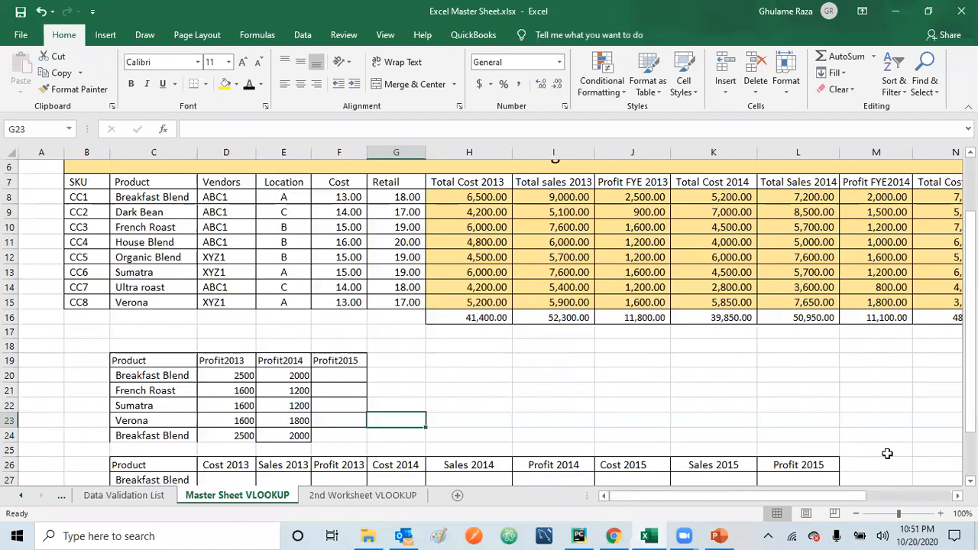
{"action": "scroll", "coordinate": [489, 321], "scroll_direction": "down", "scroll_amount": 1}
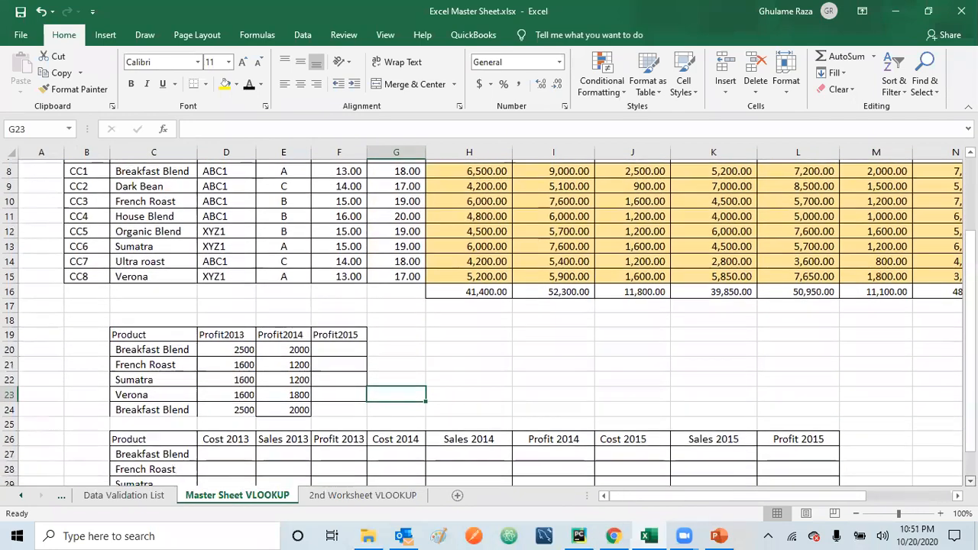
{"action": "scroll", "coordinate": [489, 321], "scroll_direction": "down", "scroll_amount": 1}
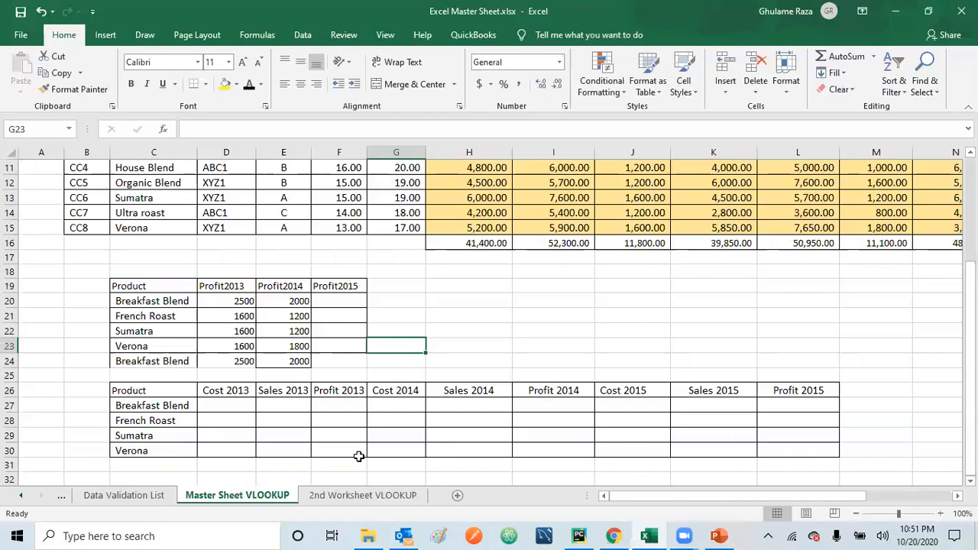
Begin a VLOOKUP formula in D27 for Breakfast Blend's Cost 2013, using C27 as the lookup value
{"action": "left_click", "coordinate": [230, 405]}
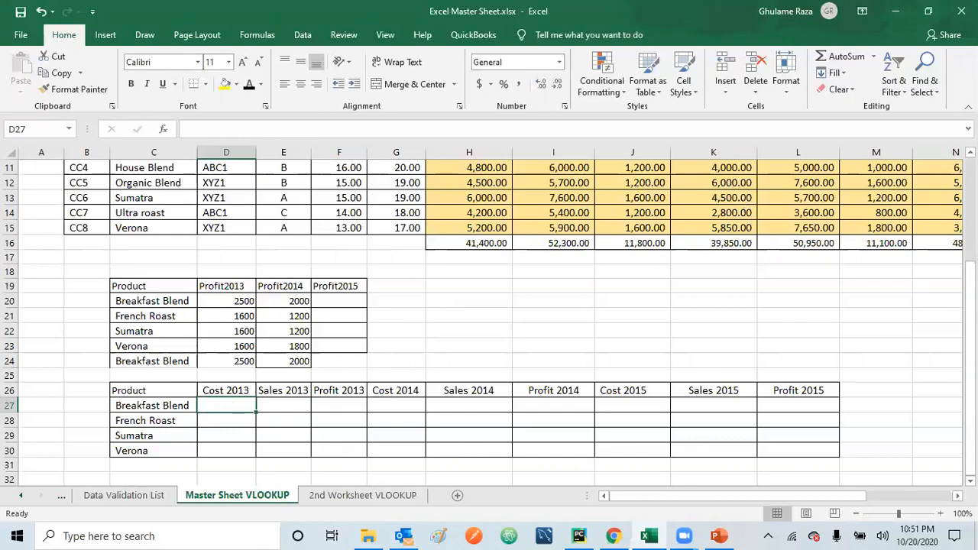
{"action": "scroll", "coordinate": [489, 316], "scroll_direction": "up", "scroll_amount": 2}
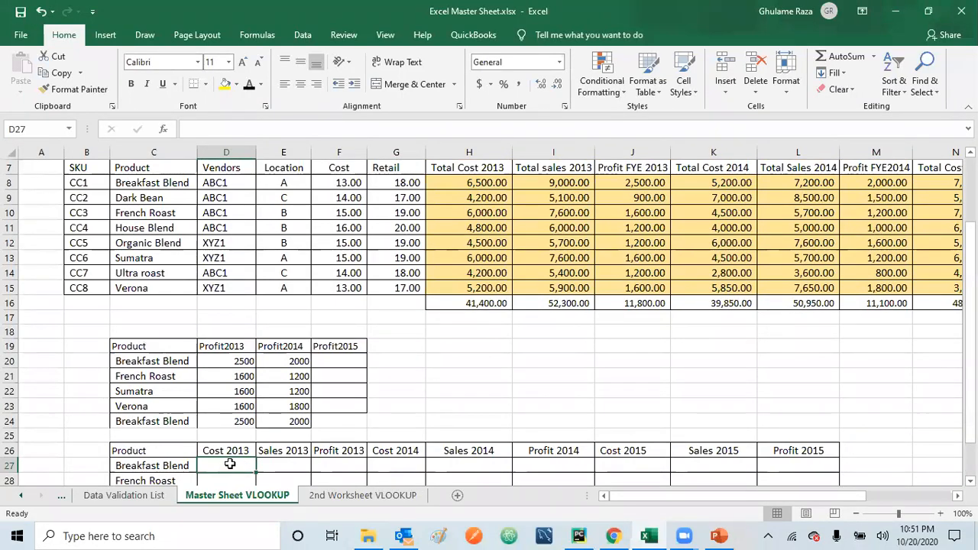
{"action": "type", "text": "=vl"}
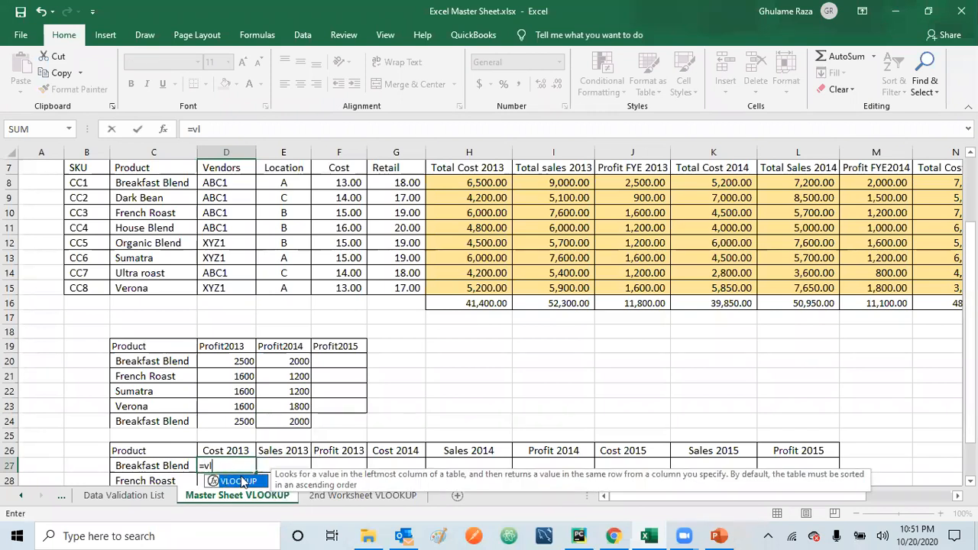
{"action": "double_click", "coordinate": [242, 482]}
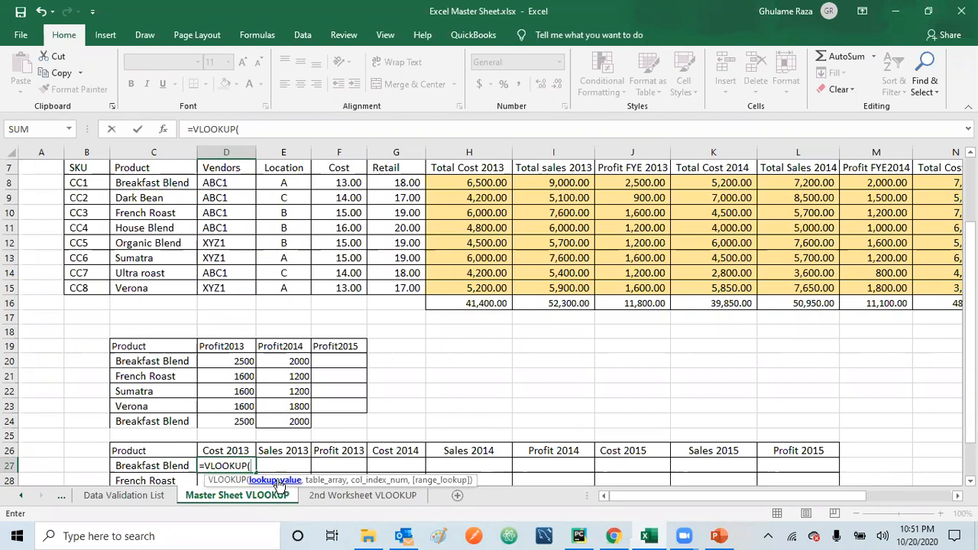
{"action": "left_click", "coordinate": [170, 465]}
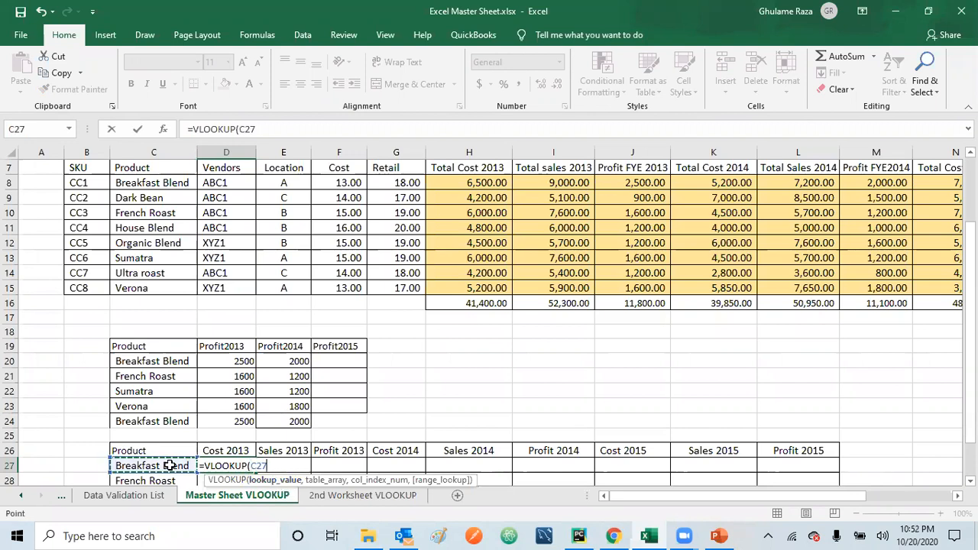
{"action": "type", "text": ","}
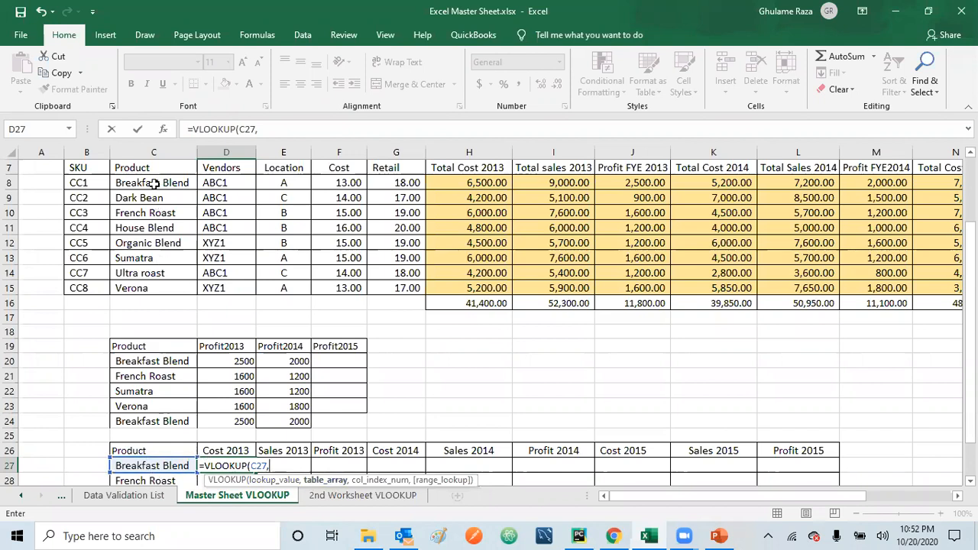
Set the D27 formula's table array to the coffee sales data as the absolute range $C$8:$P$15
{"action": "left_click_drag", "start_coordinate": [153, 183], "coordinate": [885, 288]}
{"action": "key", "text": "shift+Right"}
{"action": "key", "text": "shift+Left"}
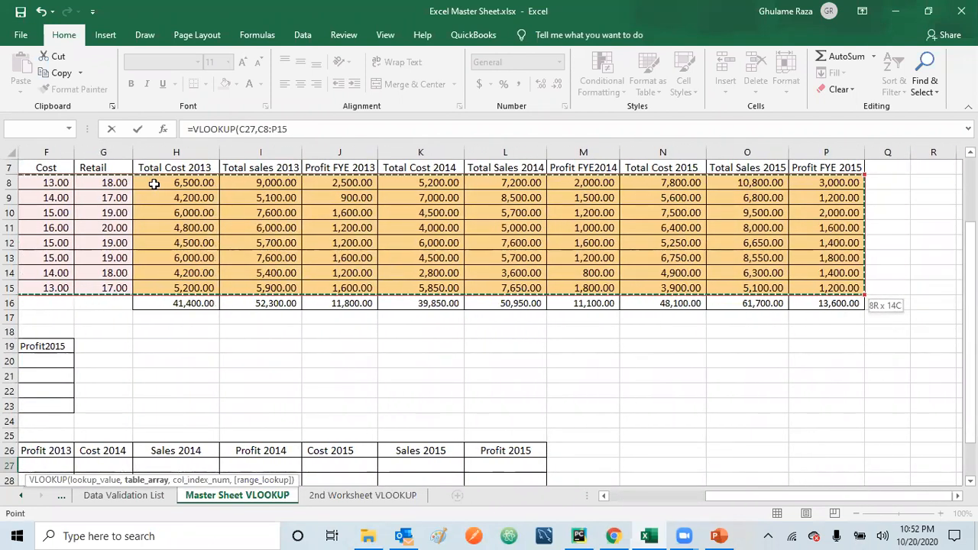
{"action": "key", "text": "F4"}
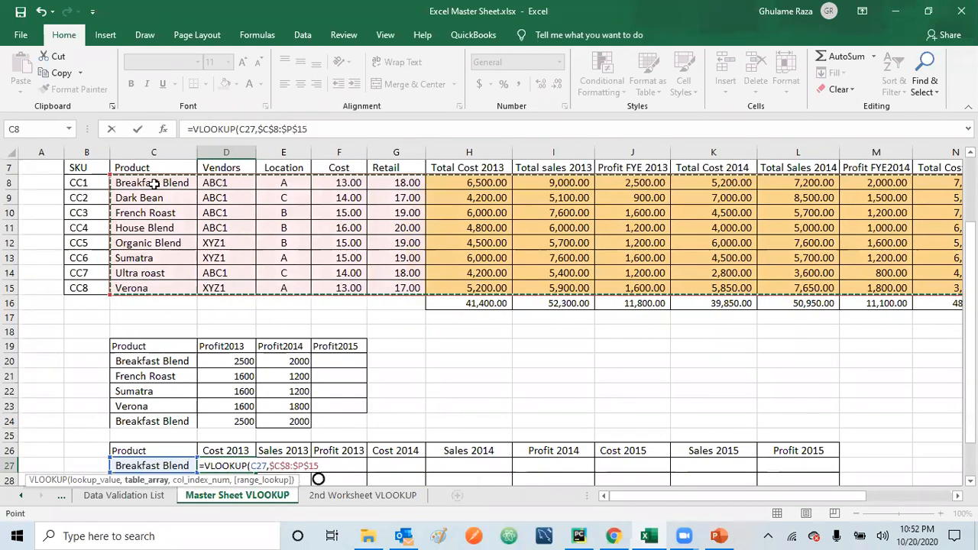
{"action": "type", "text": ","}
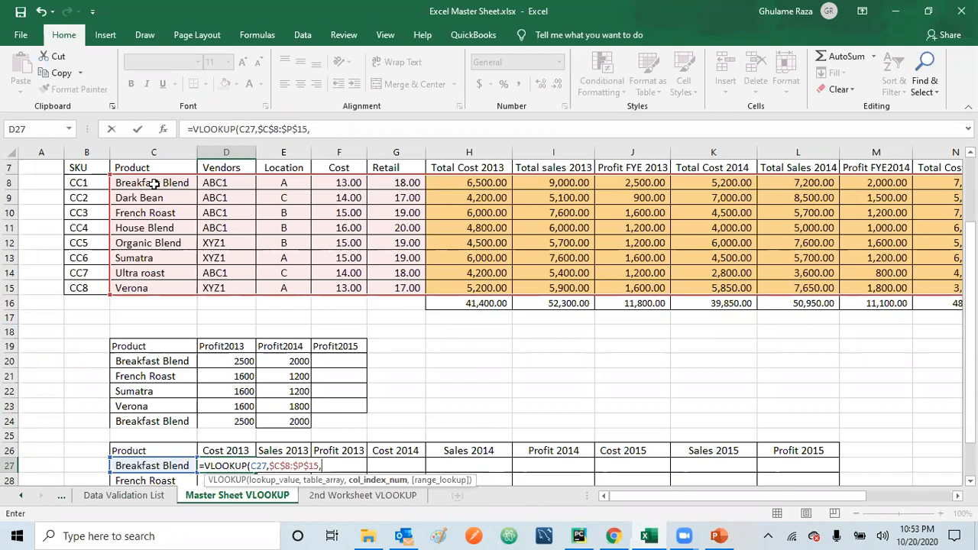
Use a COLUMNS function over C8:H8 as the column index of the D27 lookup
{"action": "type", "text": "col"}
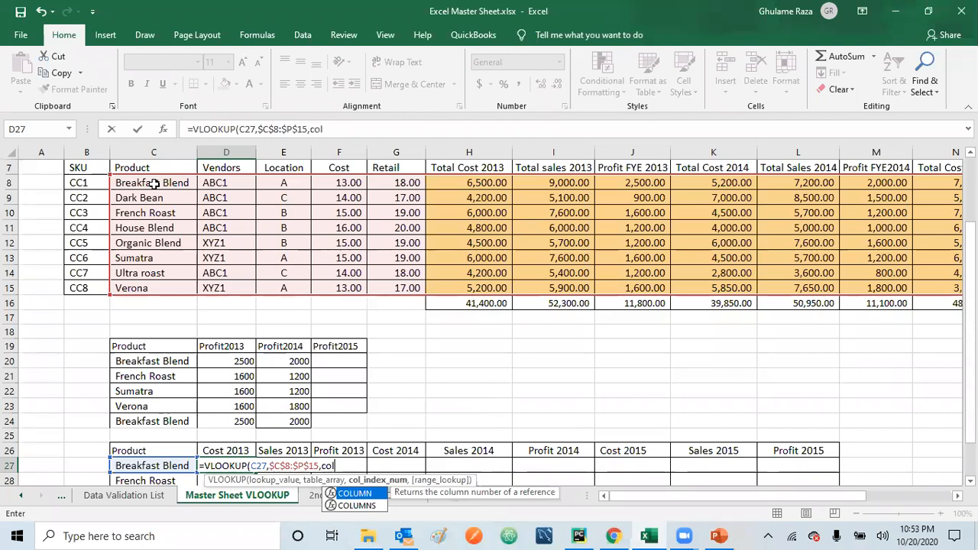
{"action": "left_click", "coordinate": [361, 508]}
{"action": "double_click", "coordinate": [361, 508]}
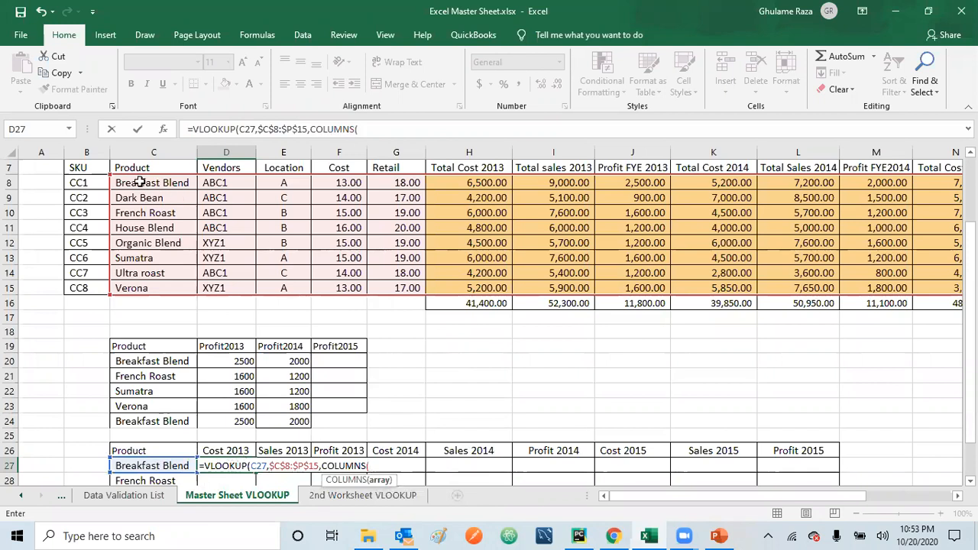
{"action": "left_click_drag", "start_coordinate": [140, 182], "coordinate": [265, 181]}
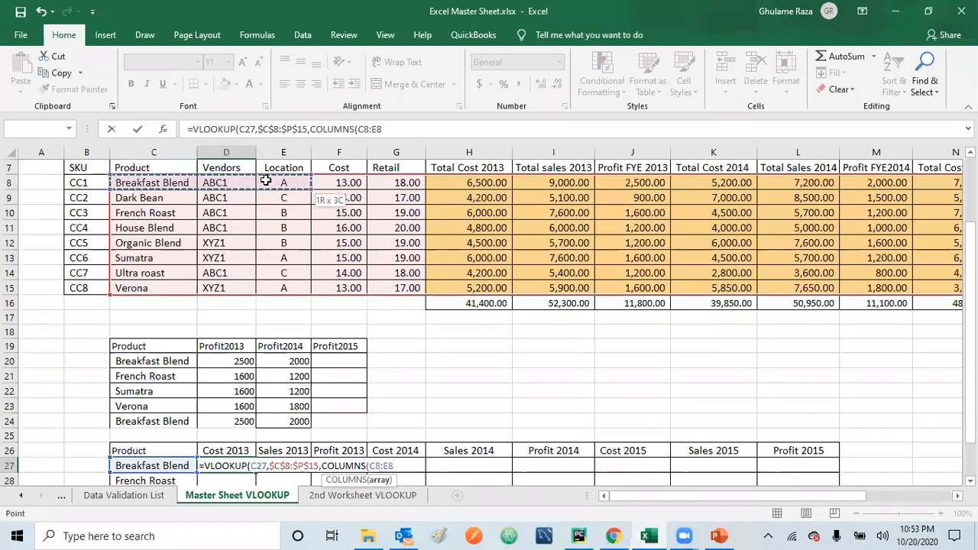
{"action": "left_click_drag", "start_coordinate": [336, 184], "coordinate": [463, 185]}
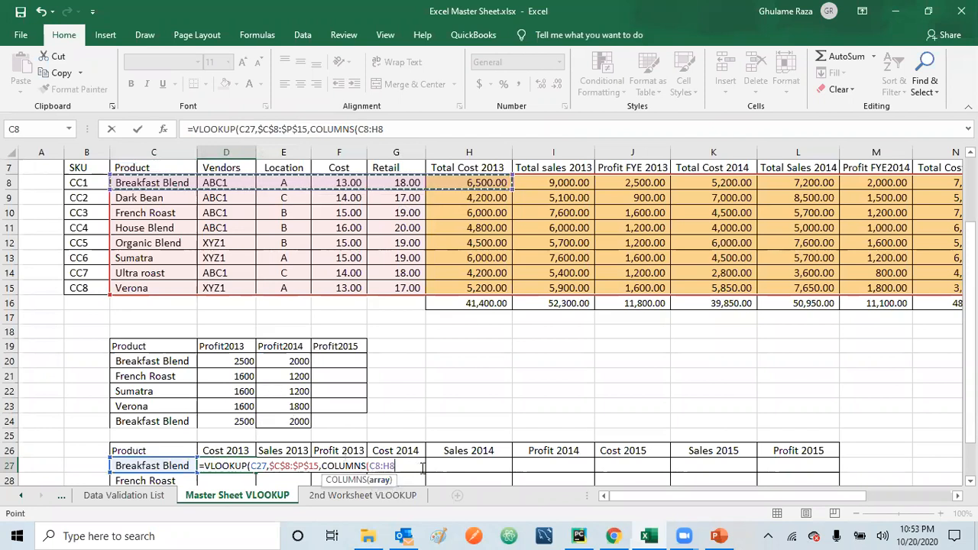
Close the COLUMNS function and complete the D27 lookup with FALSE for an exact match
{"action": "type", "text": "),"}
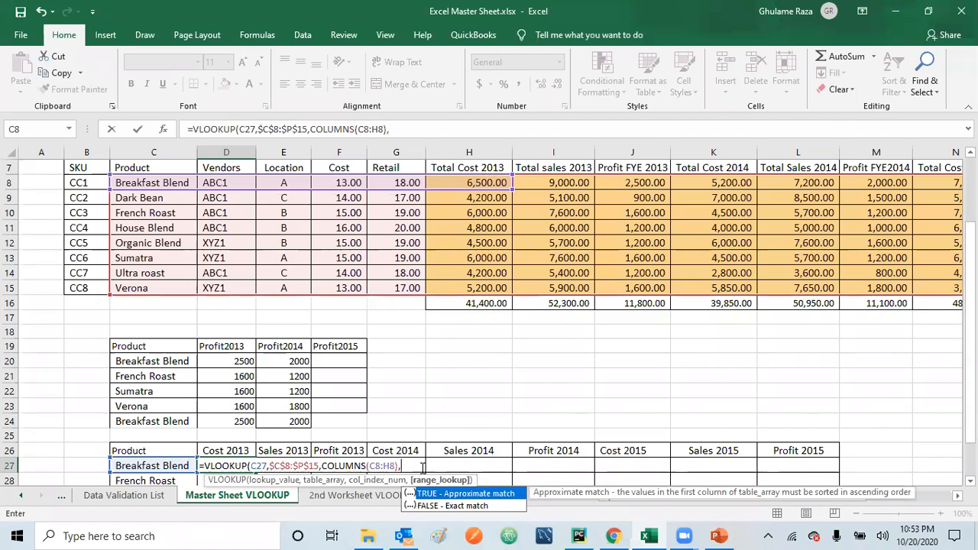
{"action": "double_click", "coordinate": [462, 506]}
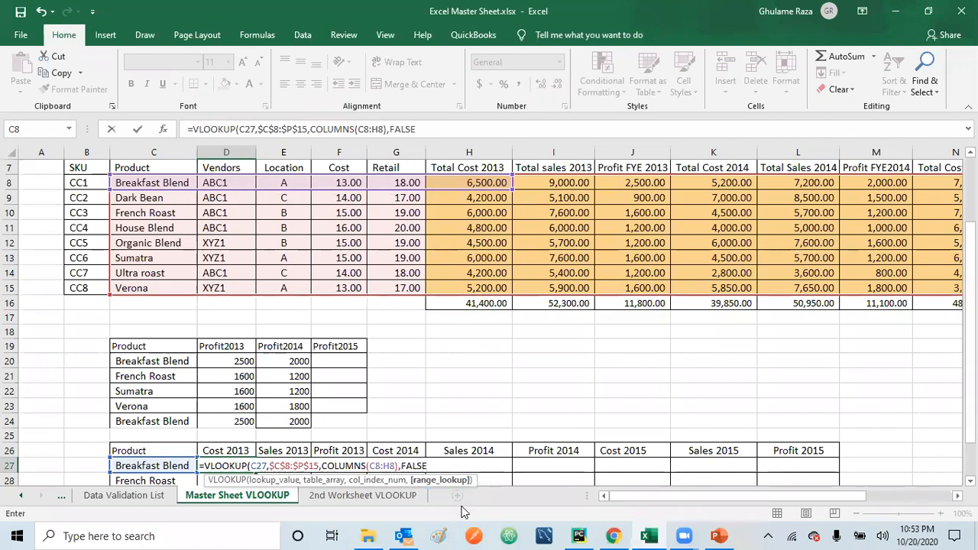
{"action": "type", "text": ")"}
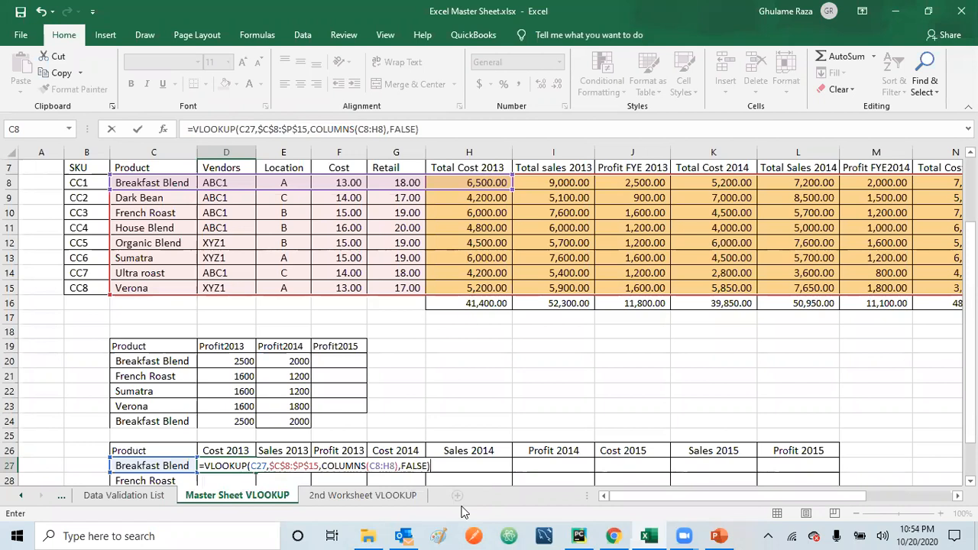
{"action": "key", "text": "Return"}
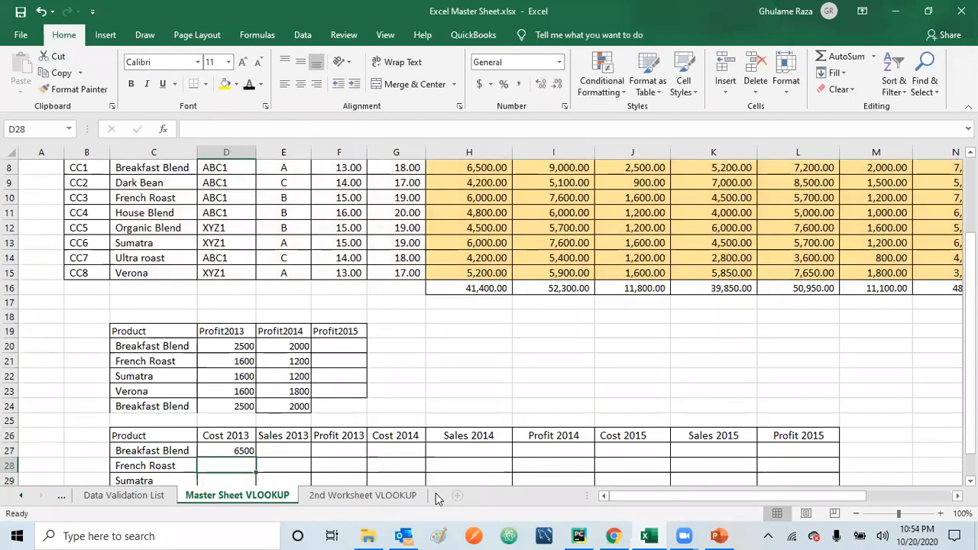
Edit the D27 formula to lock the lookup value's column as $C27
{"action": "left_click", "coordinate": [239, 450]}
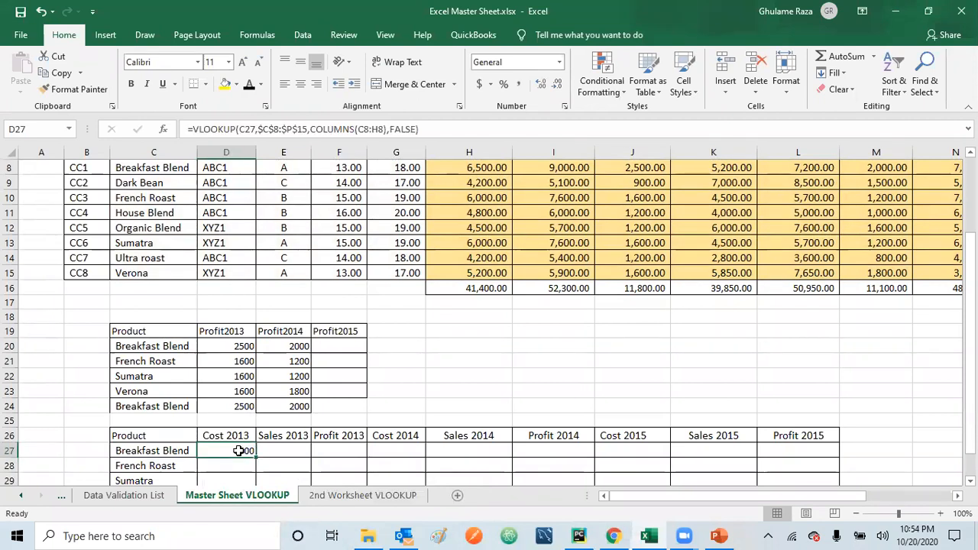
{"action": "left_click", "coordinate": [239, 129]}
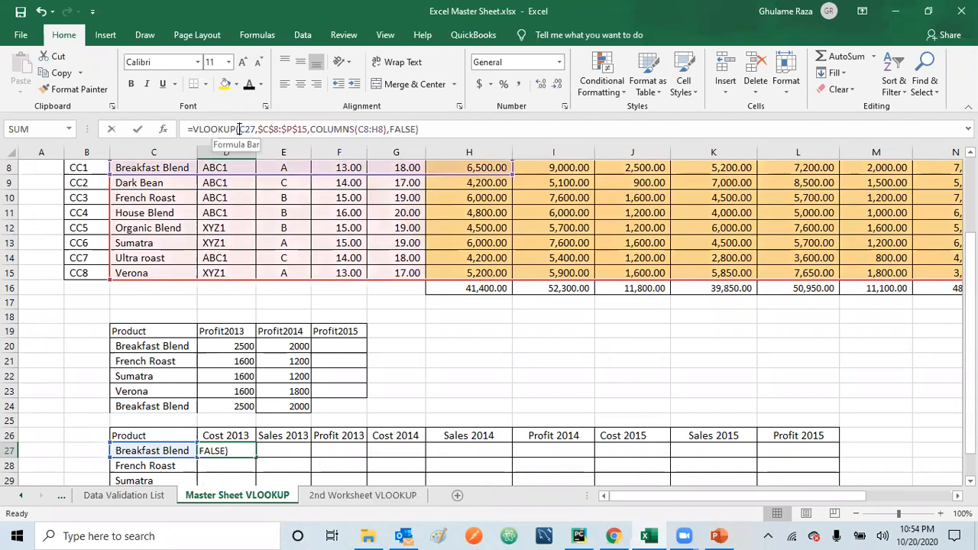
{"action": "type", "text": "$"}
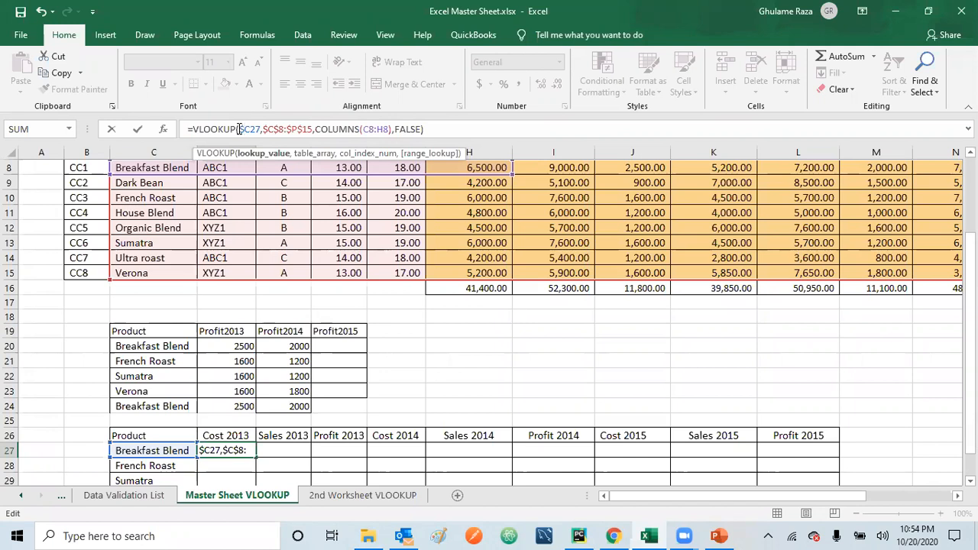
Make the start of the COLUMNS range in D27 absolute so it reads $C$8:H8, and commit the formula
{"action": "key", "text": "Right"}
{"action": "key", "text": "Right"}
{"action": "key", "text": "Right"}
{"action": "key", "text": "Right"}
{"action": "key", "text": "Right"}
{"action": "key", "text": "Right"}
{"action": "key", "text": "Right"}
{"action": "key", "text": "Right"}
{"action": "key", "text": "Right"}
{"action": "key", "text": "Right"}
{"action": "key", "text": "Right"}
{"action": "key", "text": "Right"}
{"action": "key", "text": "Right"}
{"action": "key", "text": "Right"}
{"action": "key", "text": "Right"}
{"action": "key", "text": "Right"}
{"action": "key", "text": "Right"}
{"action": "key", "text": "Right"}
{"action": "key", "text": "Right"}
{"action": "key", "text": "Right"}
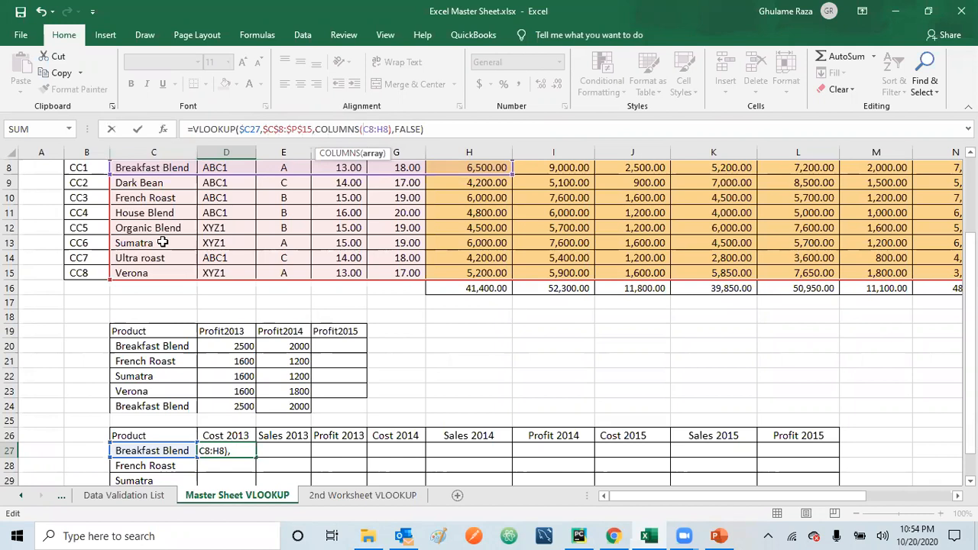
{"action": "type", "text": "$"}
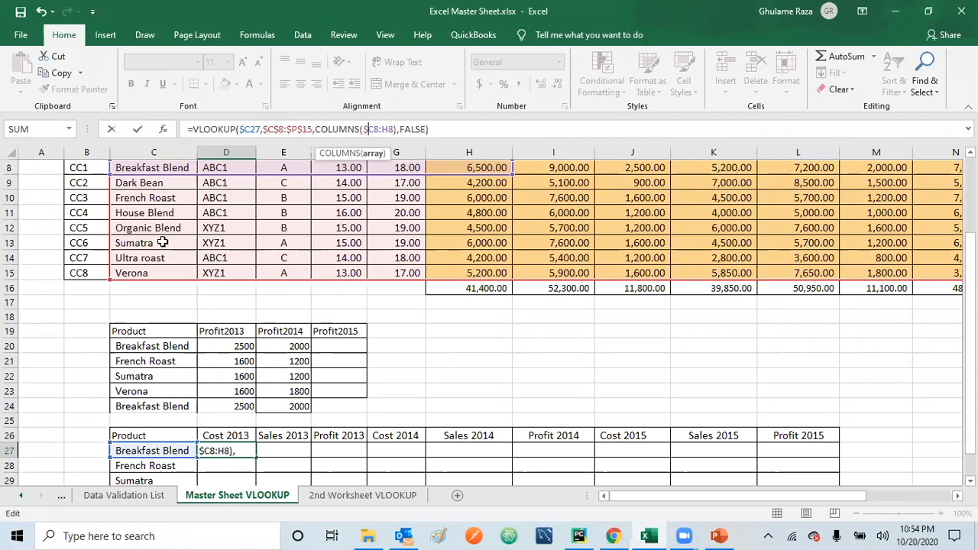
{"action": "type", "text": "$"}
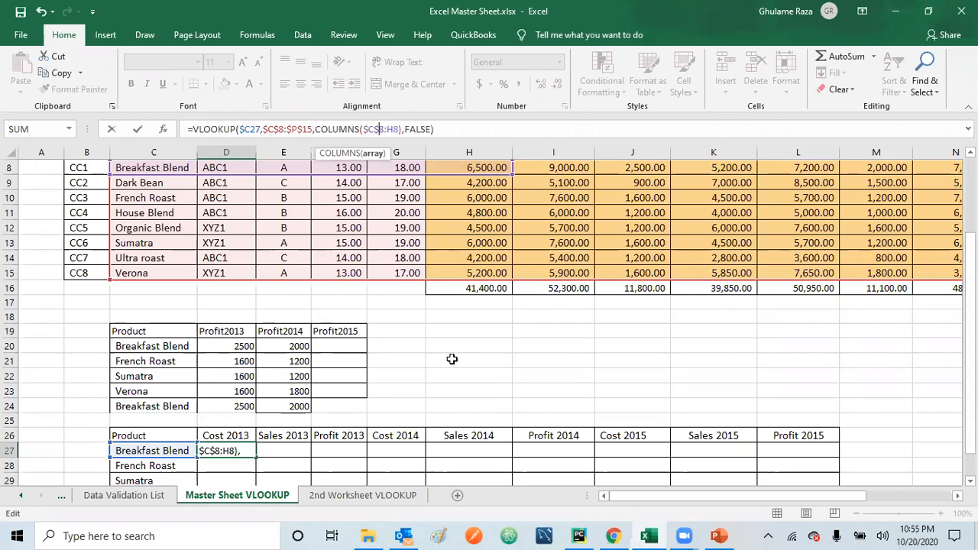
{"action": "key", "text": "Return"}
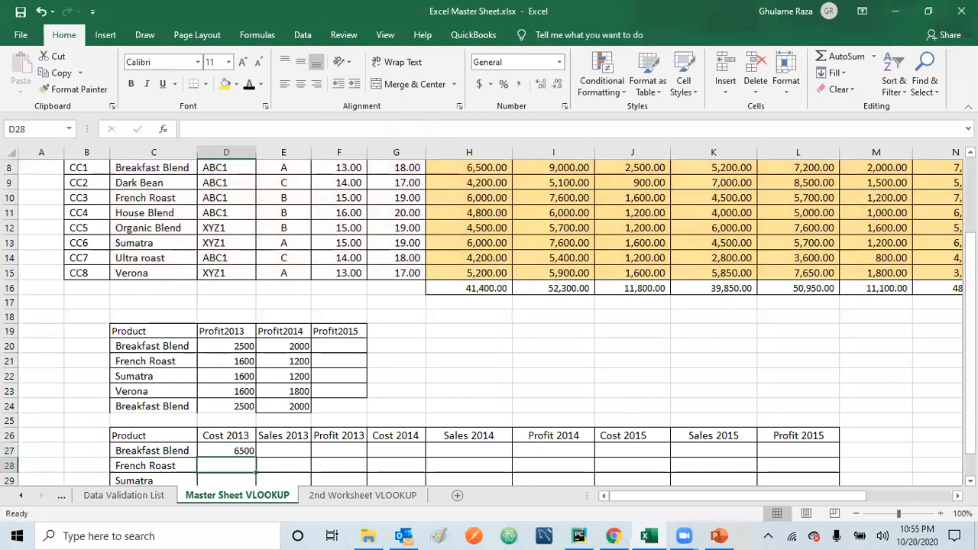
Fill the D27 lookup across and down the cost, sales and profit table through L30
{"action": "scroll", "coordinate": [489, 321], "scroll_direction": "down", "scroll_amount": 2}
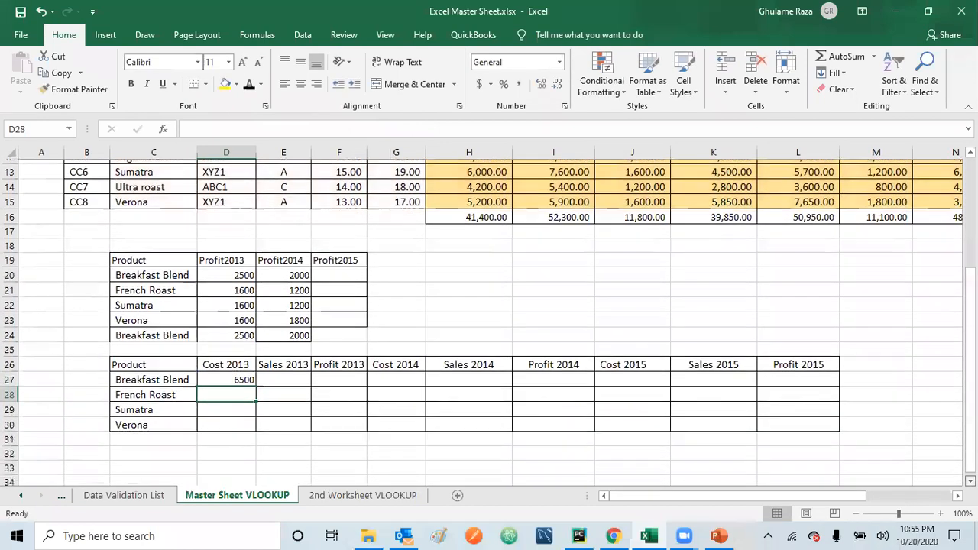
{"action": "left_click", "coordinate": [234, 374]}
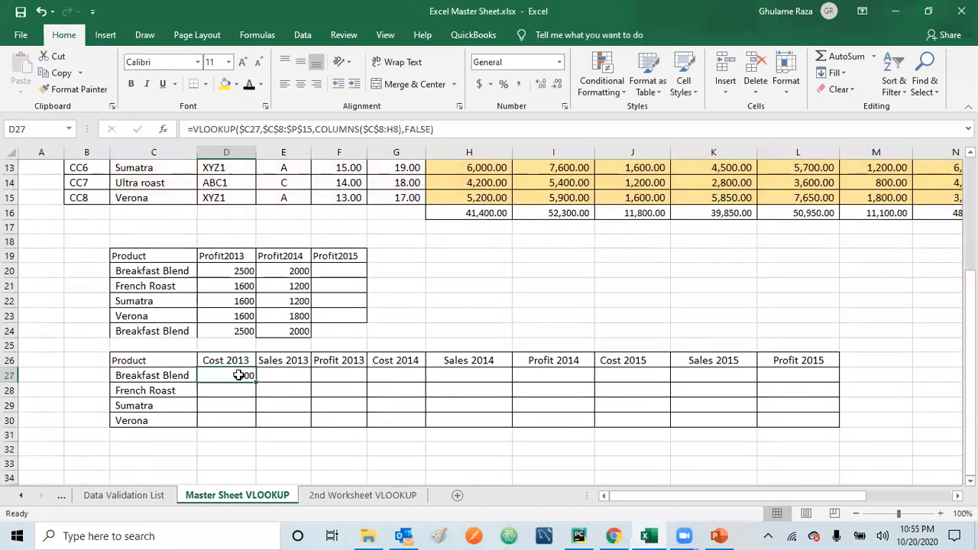
{"action": "left_click_drag", "start_coordinate": [255, 383], "coordinate": [839, 424]}
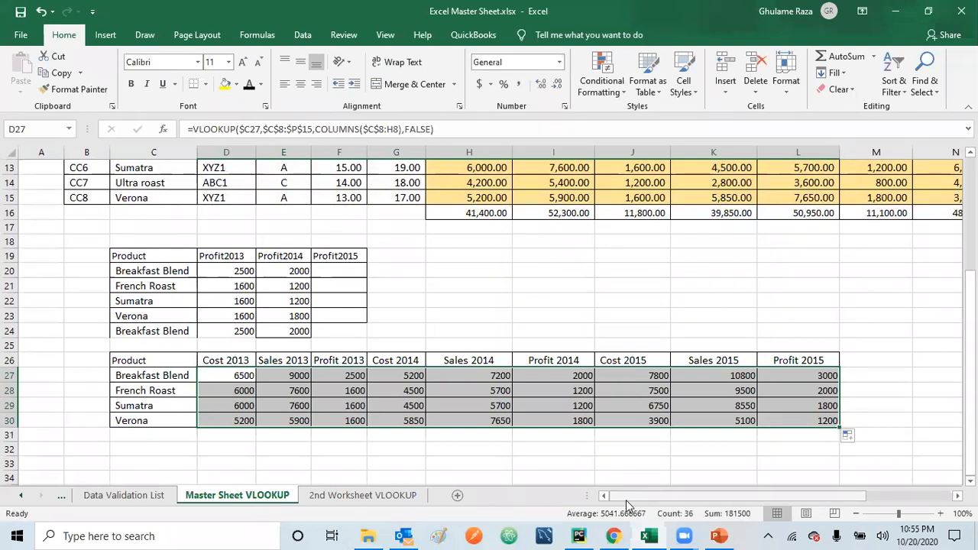
On the 2nd Worksheet VLOOKUP sheet, start a VLOOKUP in C12 with B12 as the lookup value
{"action": "left_click", "coordinate": [328, 495]}
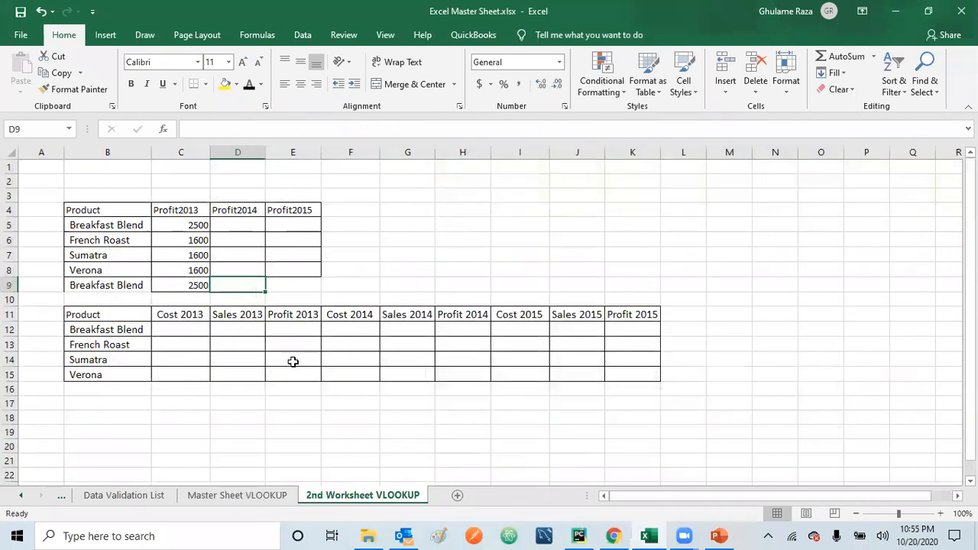
{"action": "left_click", "coordinate": [187, 330]}
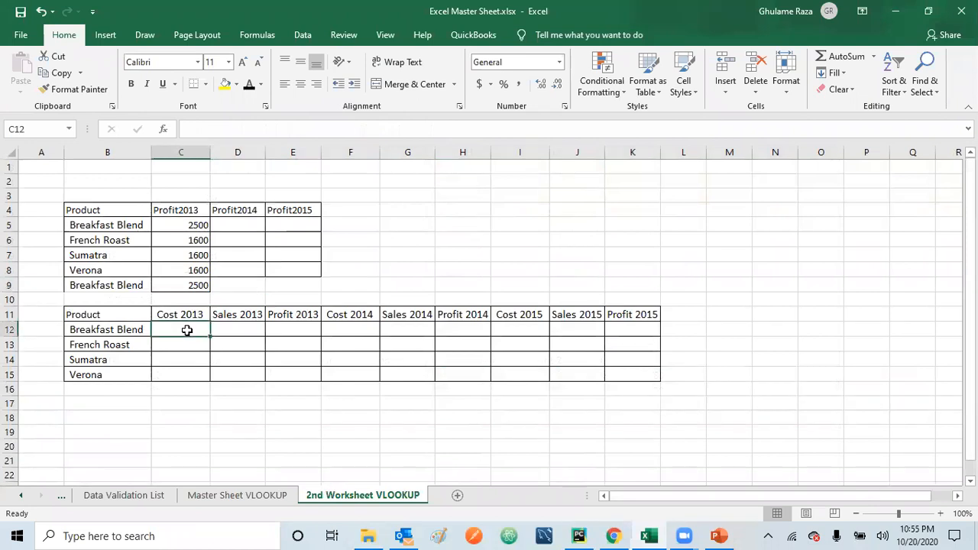
{"action": "type", "text": "="}
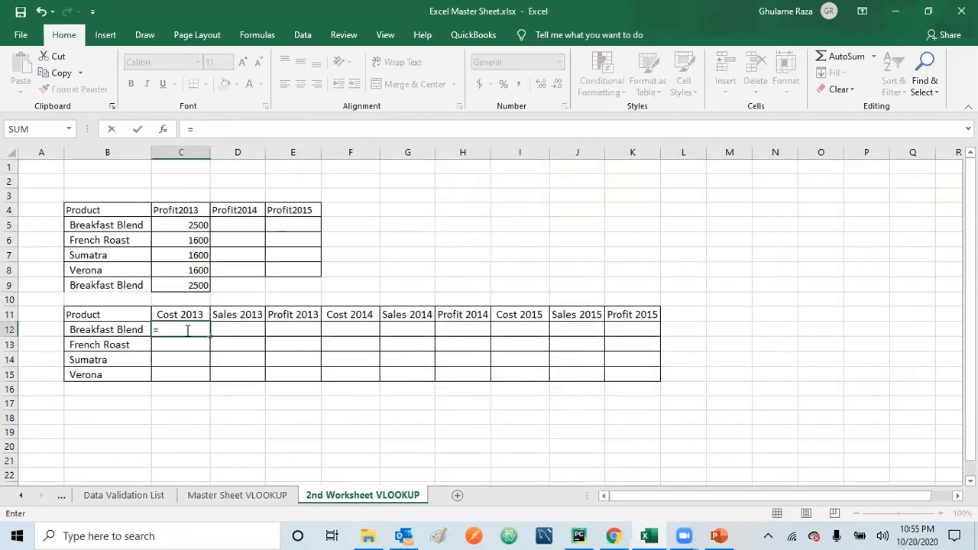
{"action": "type", "text": "vl"}
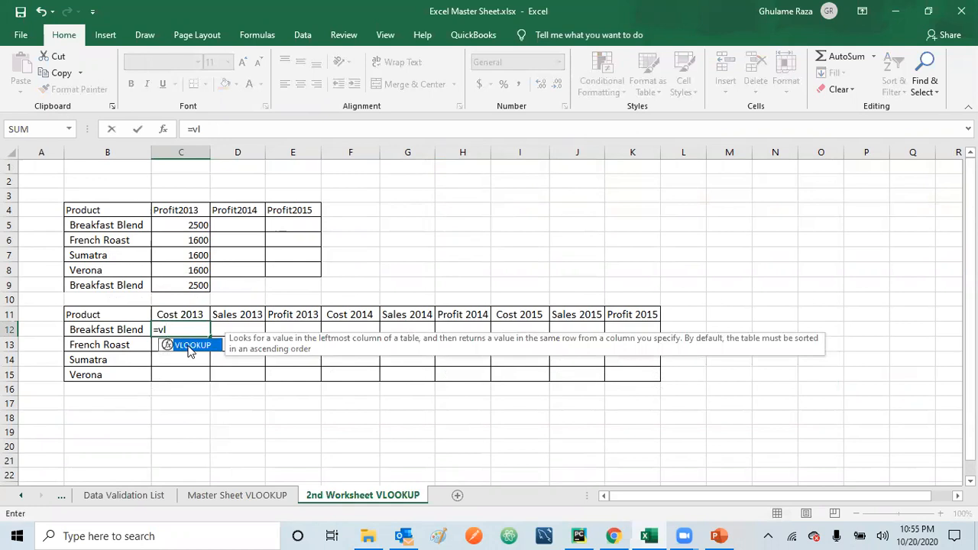
{"action": "double_click", "coordinate": [190, 345]}
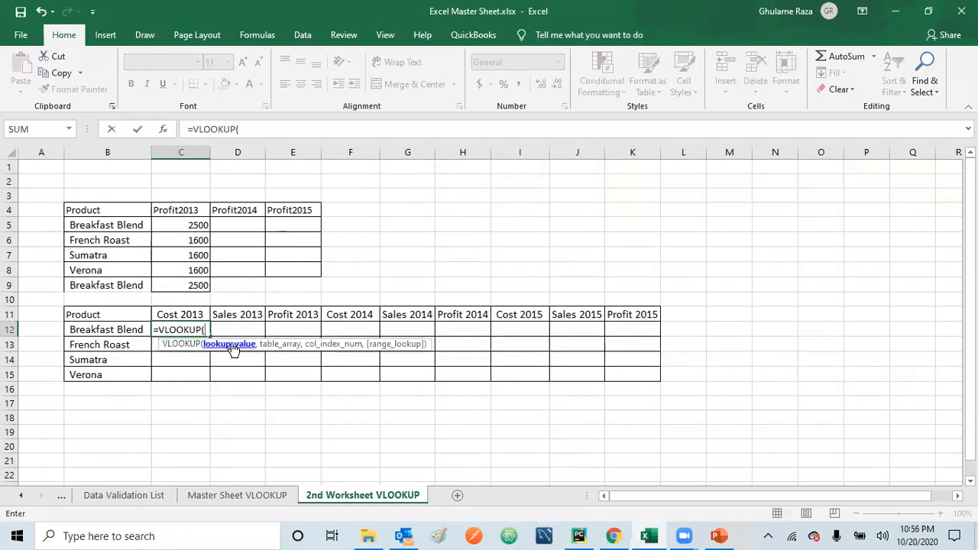
{"action": "left_click", "coordinate": [133, 330]}
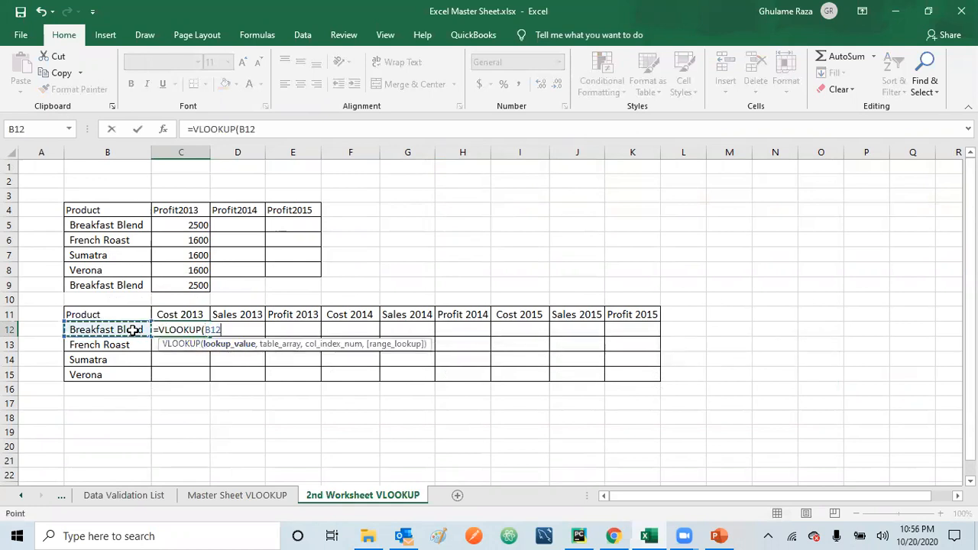
{"action": "type", "text": ","}
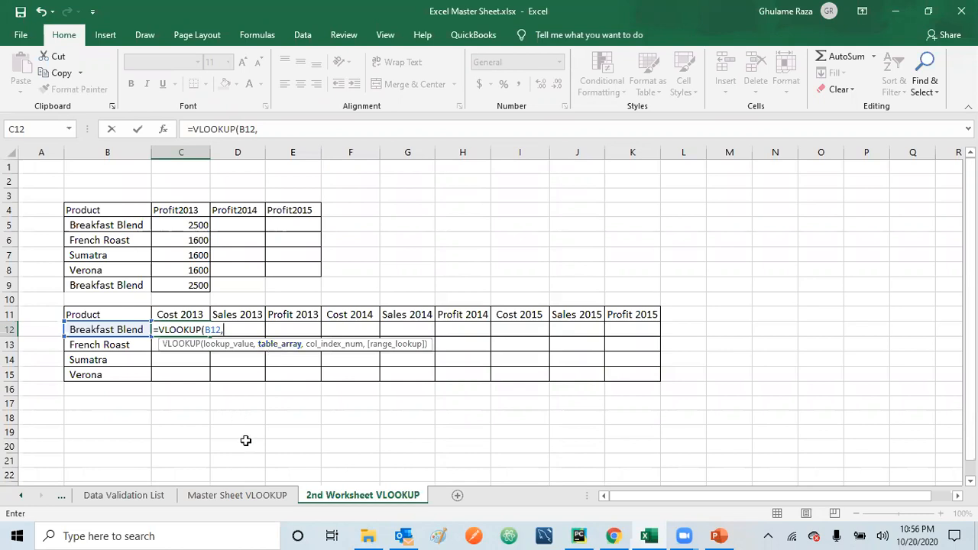
Set the C12 lookup's table array to the absolute range $C$8:$P$15 on the Master Sheet VLOOKUP sheet
{"action": "left_click", "coordinate": [232, 495]}
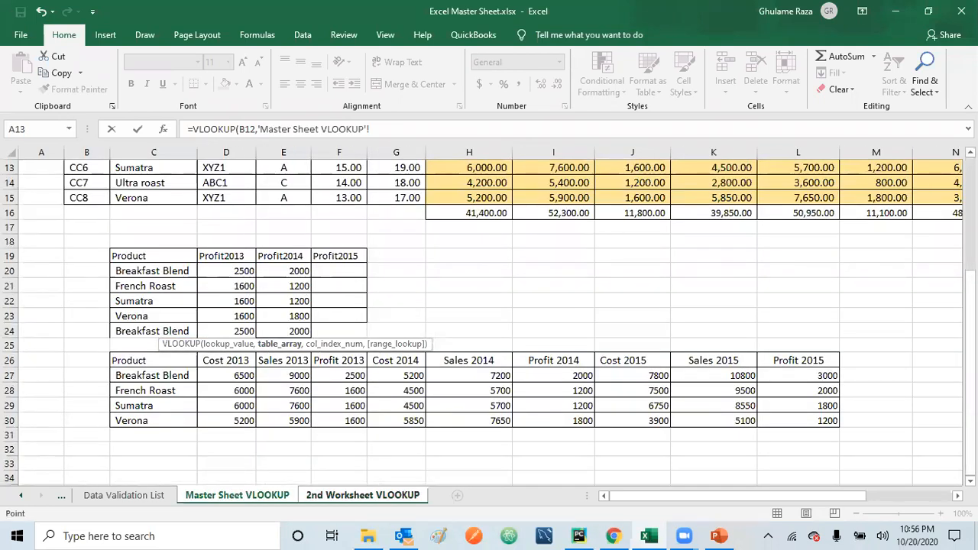
{"action": "scroll", "coordinate": [353, 185], "scroll_direction": "up", "scroll_amount": 4}
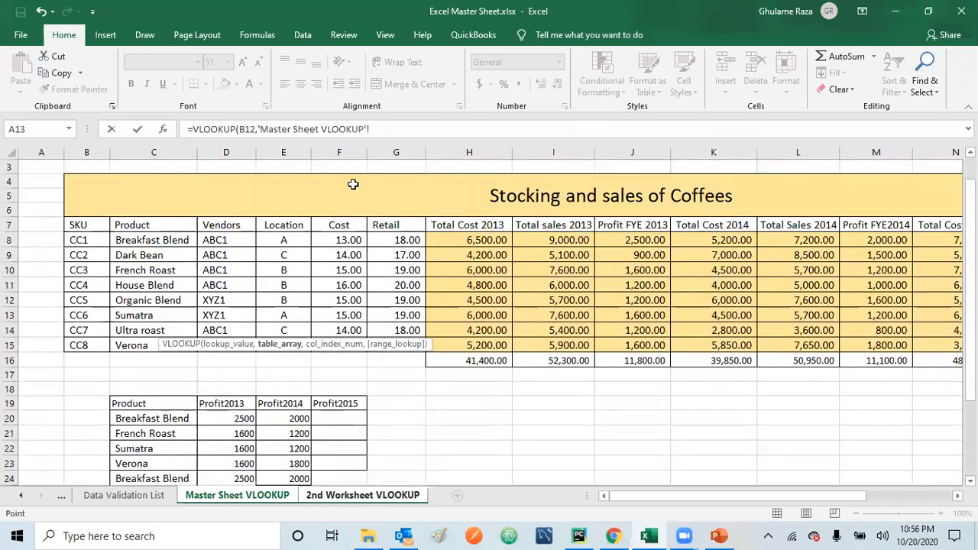
{"action": "left_click_drag", "start_coordinate": [134, 239], "coordinate": [840, 346]}
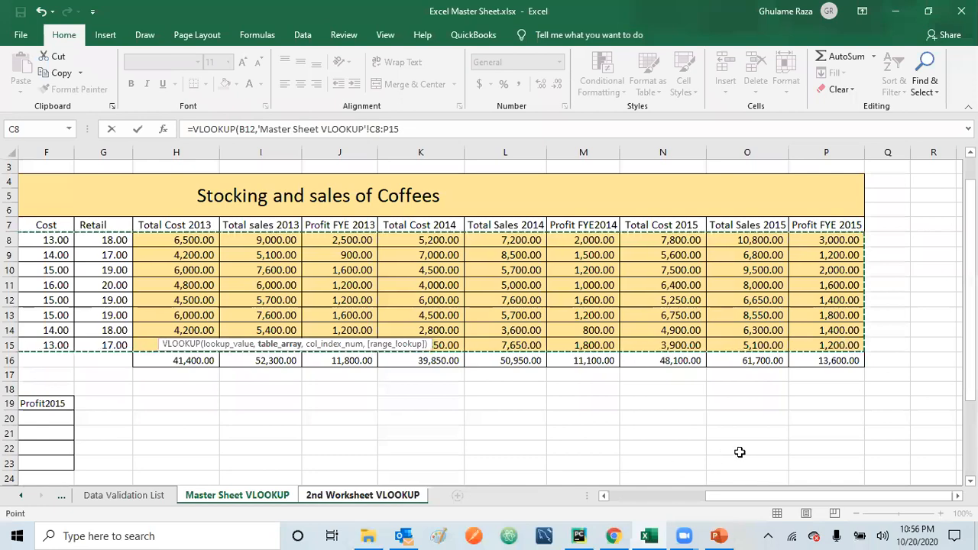
{"action": "left_click_drag", "start_coordinate": [734, 498], "coordinate": [611, 498]}
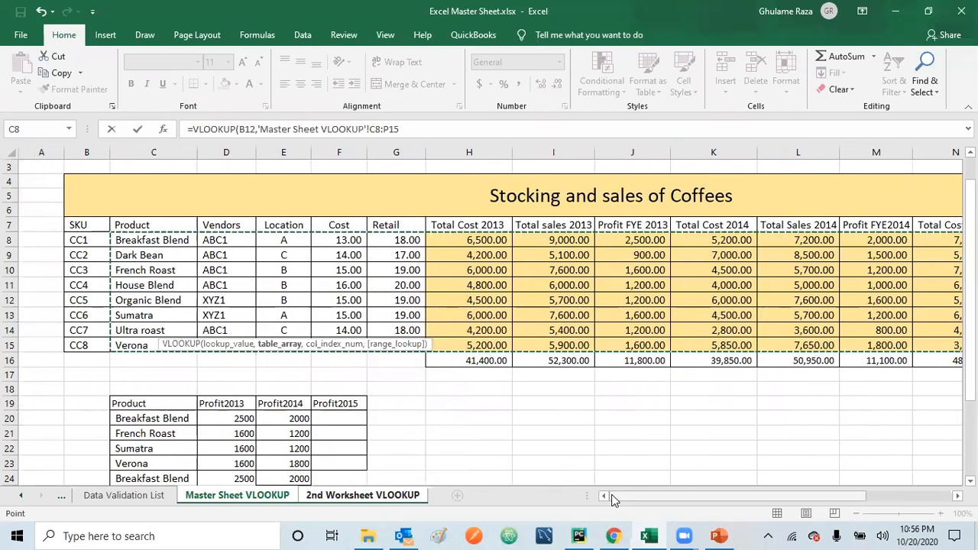
{"action": "key", "text": "F4"}
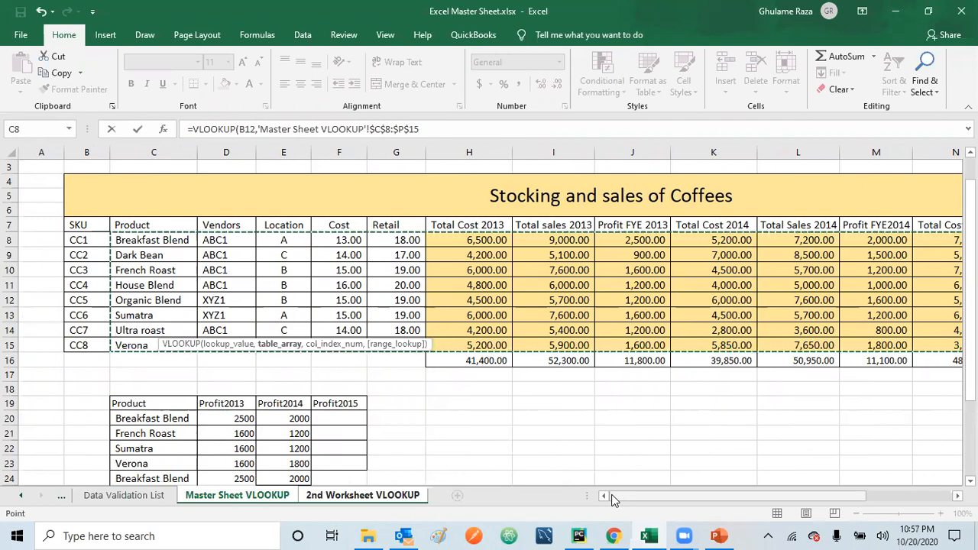
{"action": "type", "text": ","}
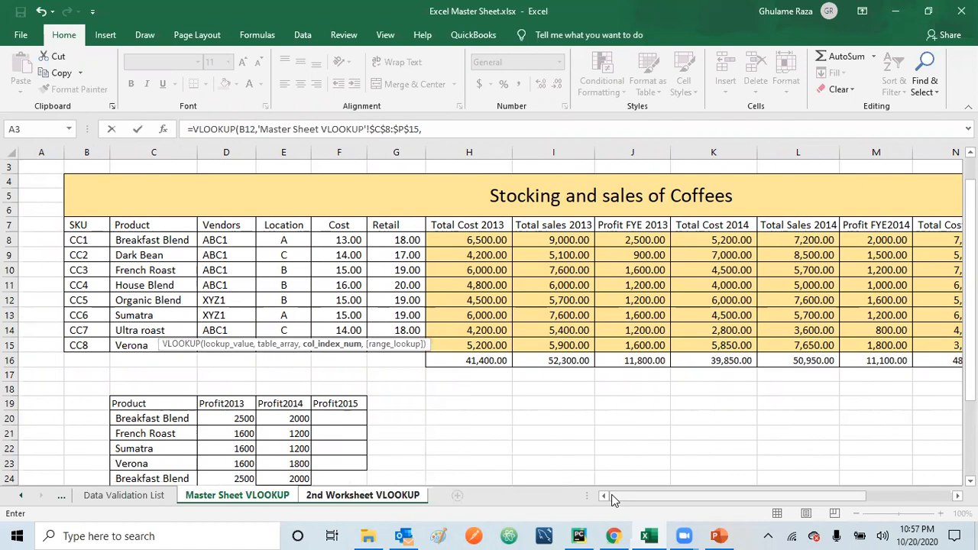
Use COLUMNS over C8:H8 on the Master Sheet VLOOKUP sheet as the C12 lookup's column index
{"action": "type", "text": "col"}
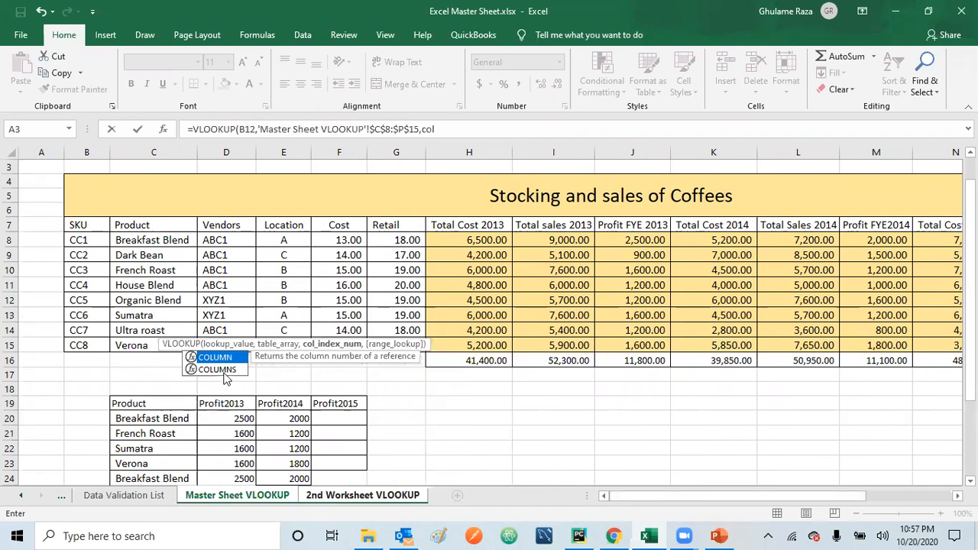
{"action": "double_click", "coordinate": [218, 370]}
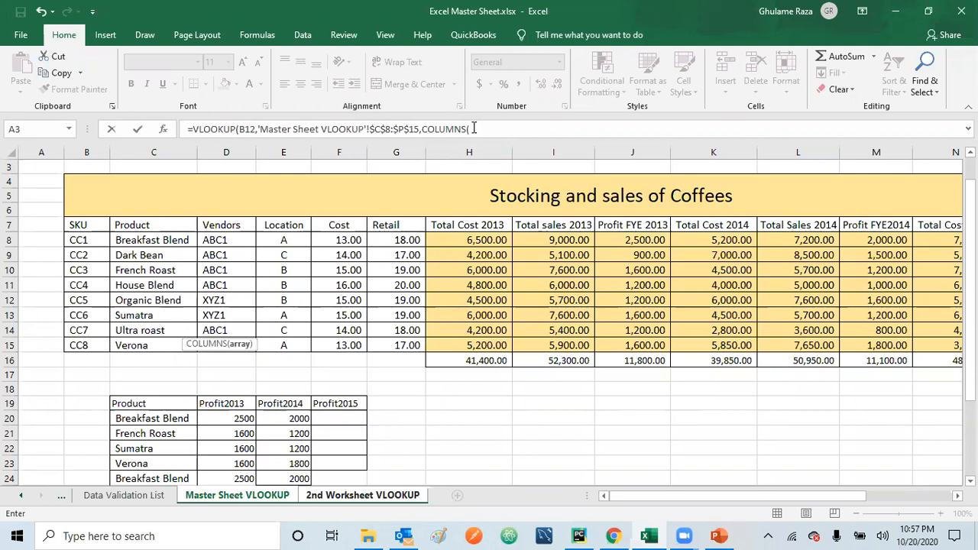
{"action": "left_click", "coordinate": [147, 240]}
{"action": "left_click_drag", "start_coordinate": [158, 242], "coordinate": [458, 245]}
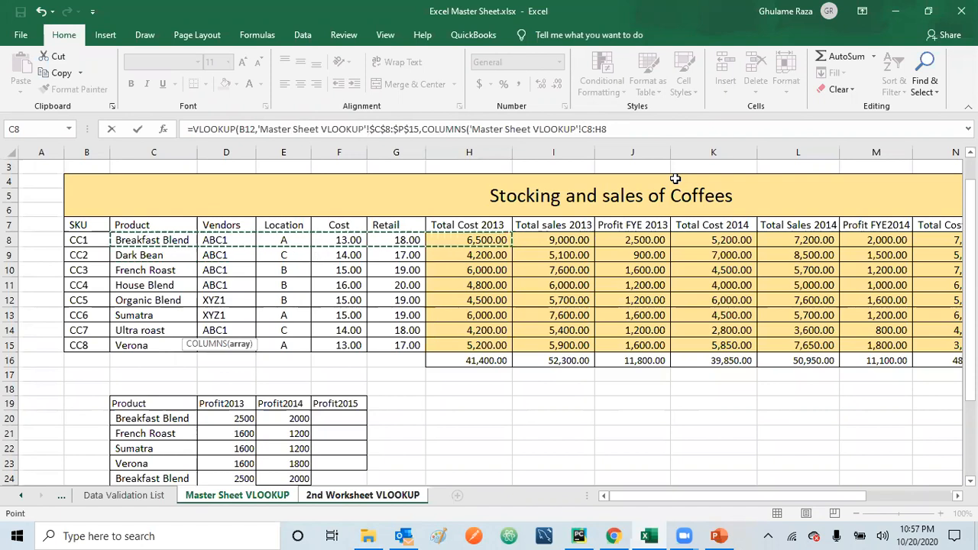
{"action": "type", "text": ")"}
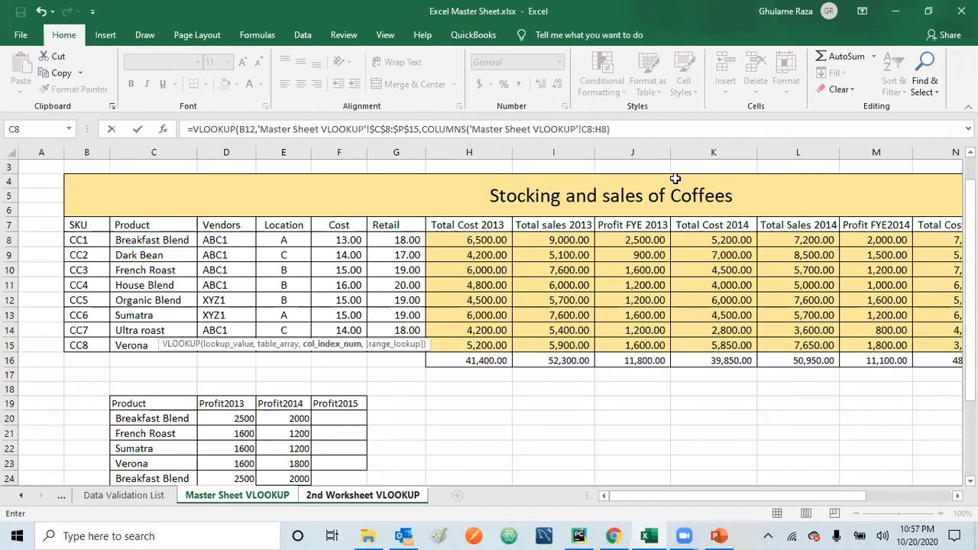
Complete the C12 lookup with 0 for an exact match and commit the formula
{"action": "type", "text": ","}
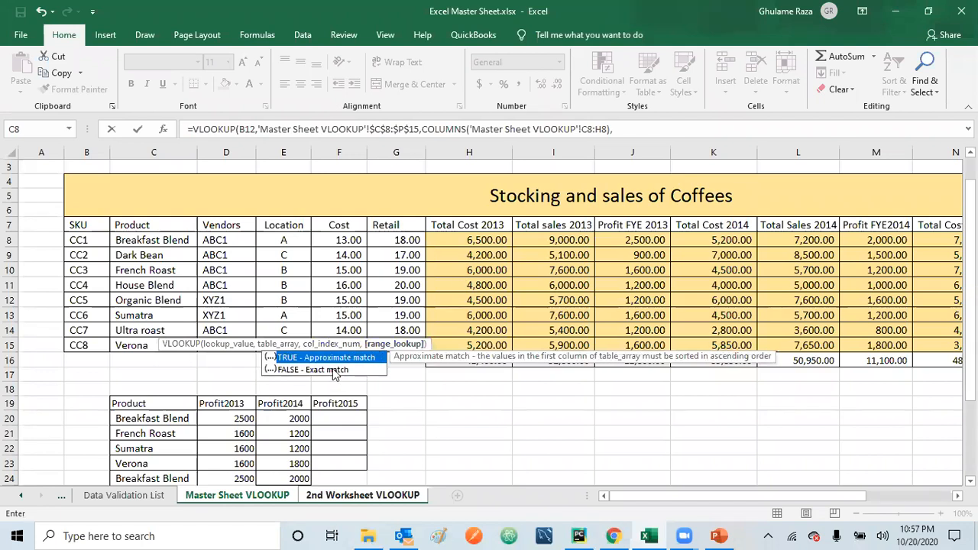
{"action": "left_click", "coordinate": [643, 130]}
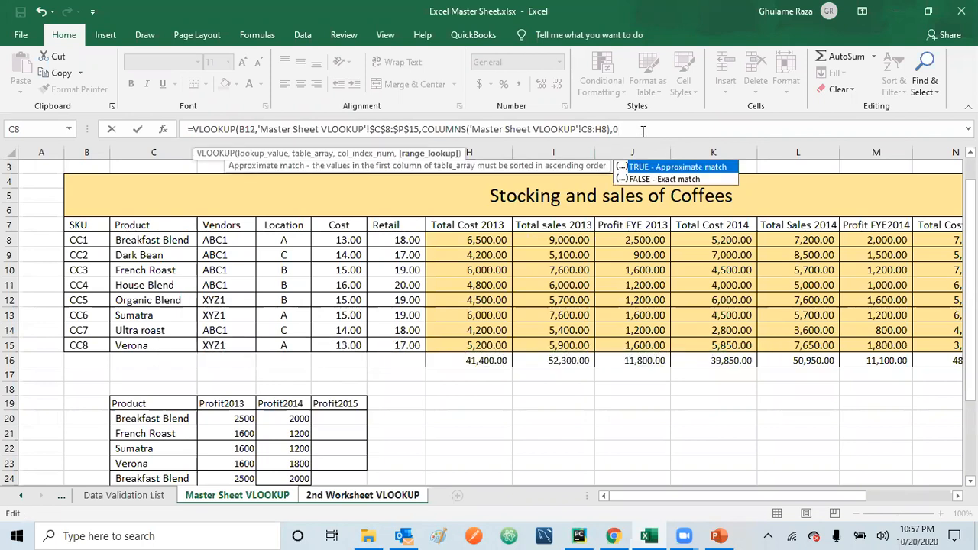
{"action": "type", "text": ")"}
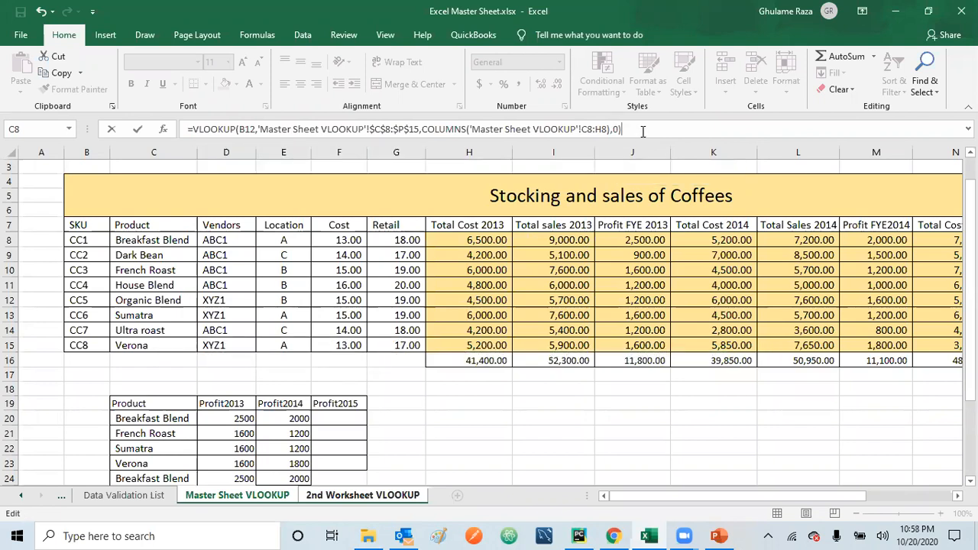
{"action": "key", "text": "Return"}
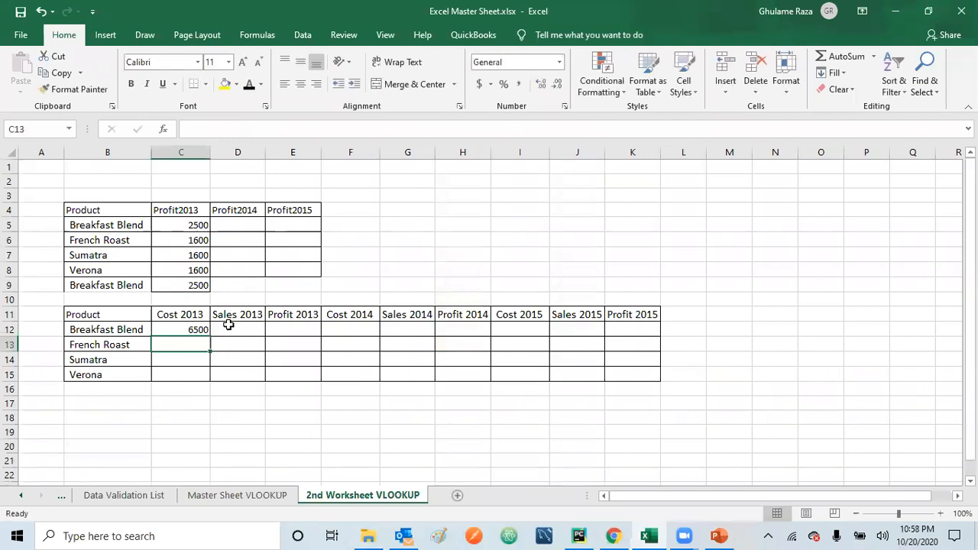
Edit the C12 formula to lock the lookup value's column as $B12
{"action": "left_click", "coordinate": [198, 330]}
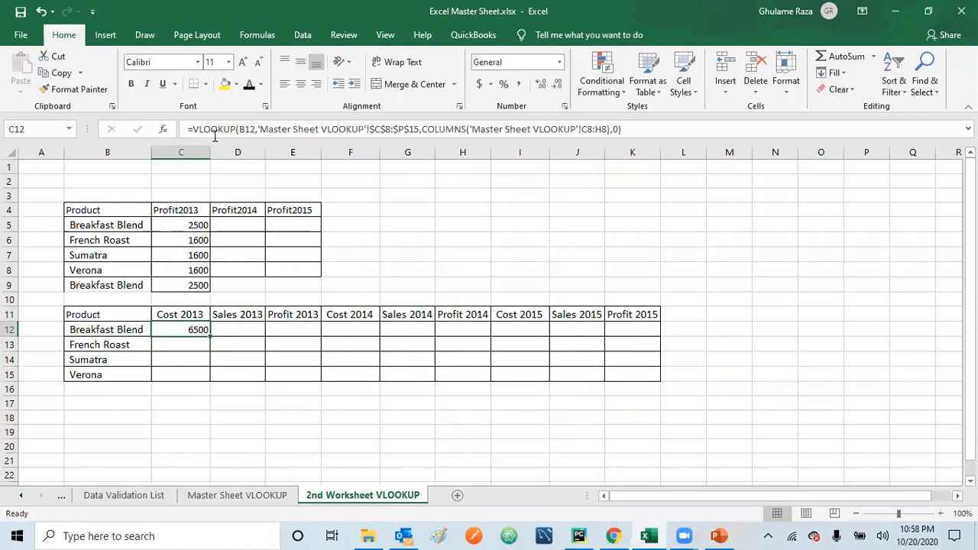
{"action": "left_click", "coordinate": [238, 130]}
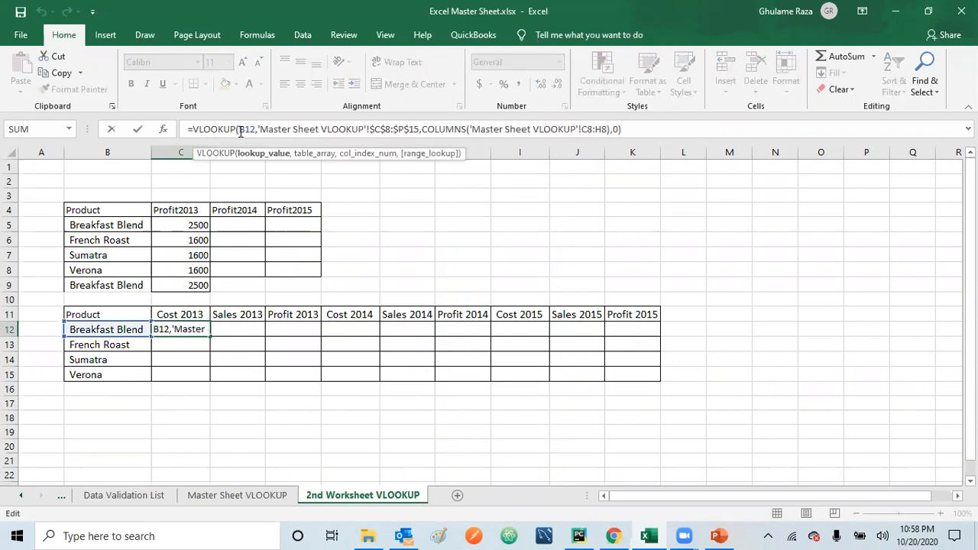
{"action": "type", "text": "$"}
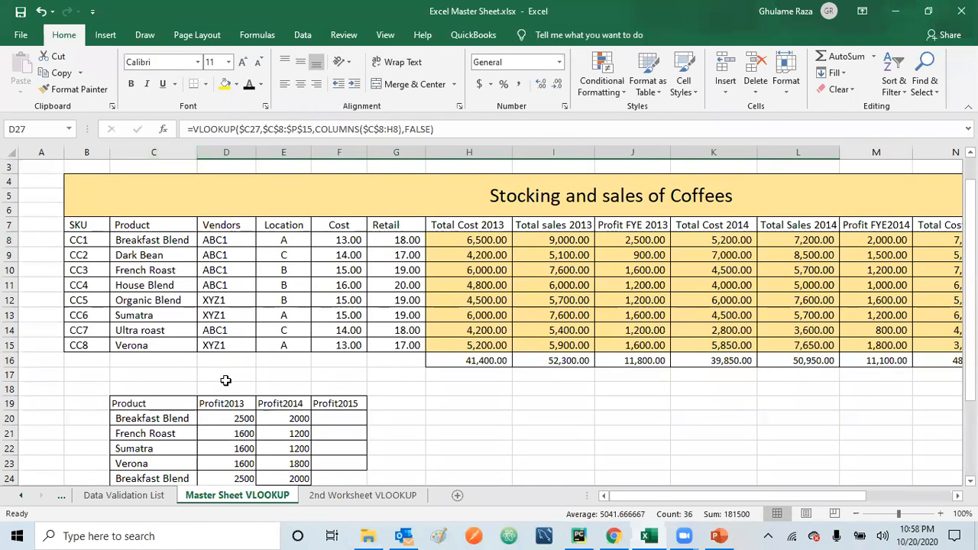
Make the start of the COLUMNS range in the second worksheet's C12 absolute so it reads $C$8:H8, and commit the formula
{"action": "left_click", "coordinate": [373, 497]}
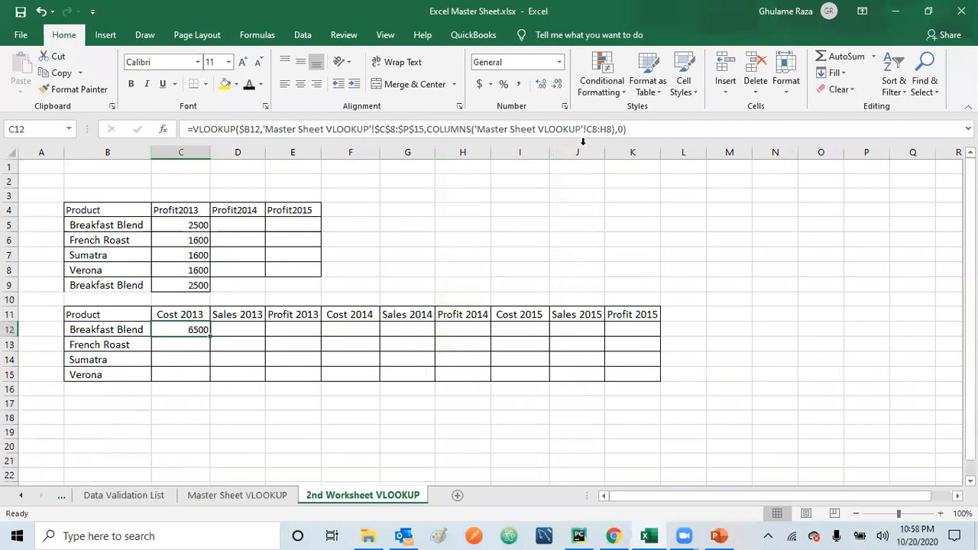
{"action": "left_click", "coordinate": [589, 129]}
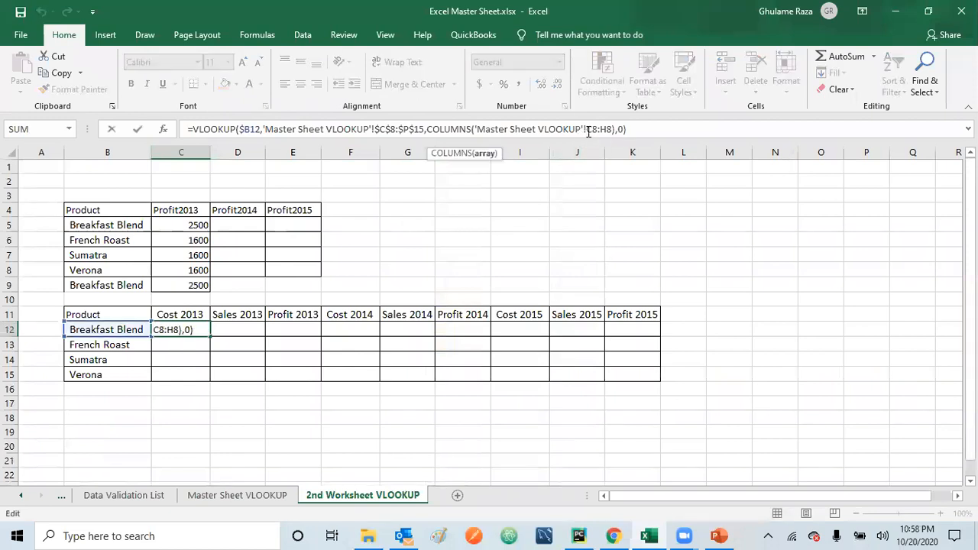
{"action": "type", "text": "$C"}
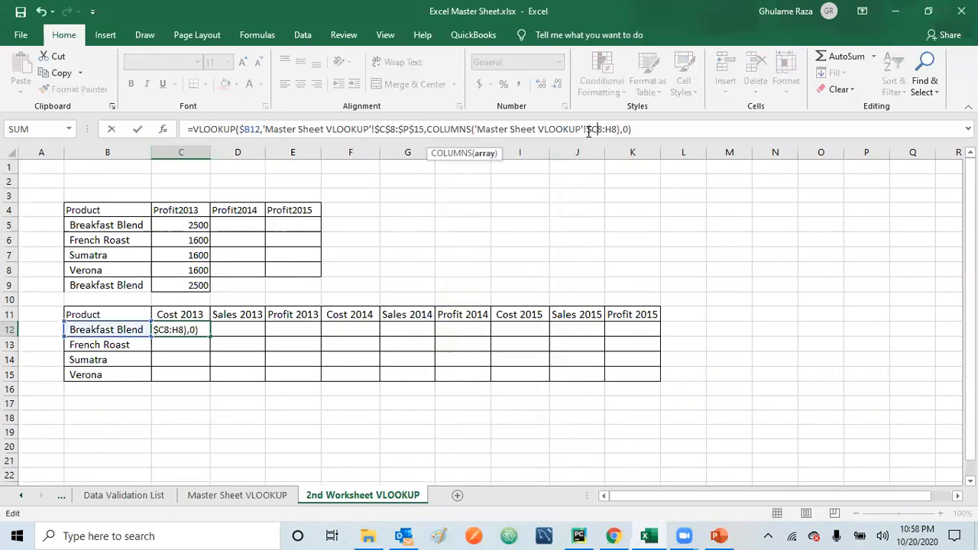
{"action": "type", "text": "$"}
{"action": "key", "text": "Return"}
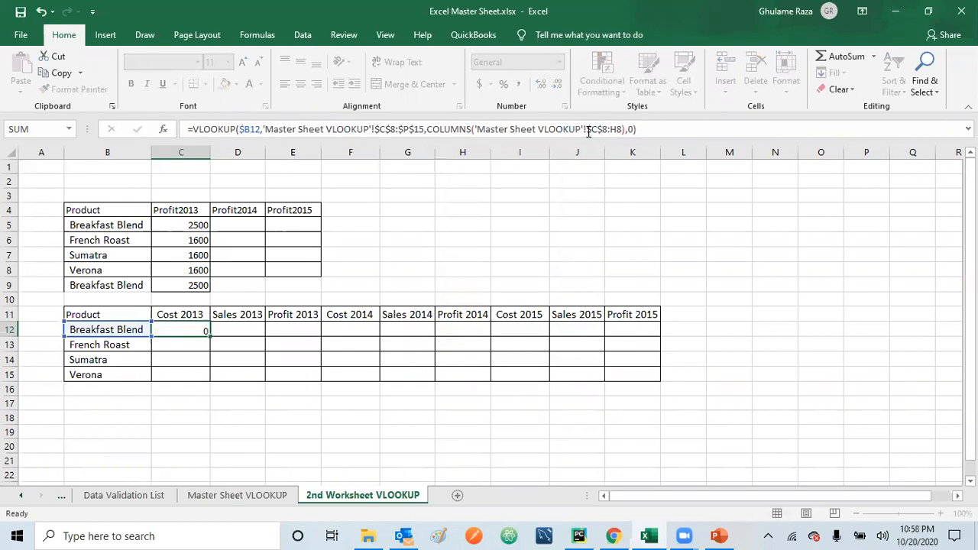
Fill the C12 lookup across and down the cost, sales and profit table through K15
{"action": "left_click", "coordinate": [197, 327]}
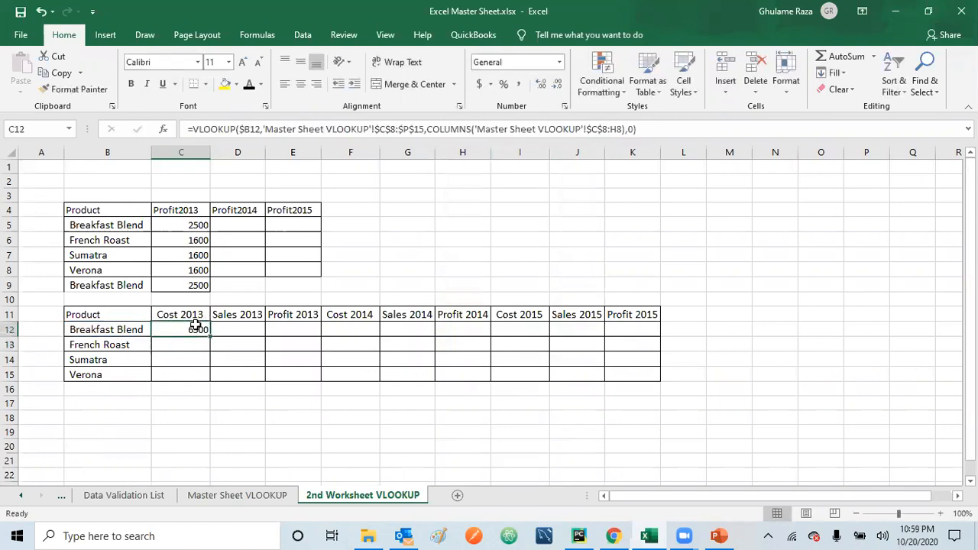
{"action": "left_click", "coordinate": [216, 331]}
{"action": "left_click", "coordinate": [198, 330]}
{"action": "left_click_drag", "start_coordinate": [207, 334], "coordinate": [655, 375]}
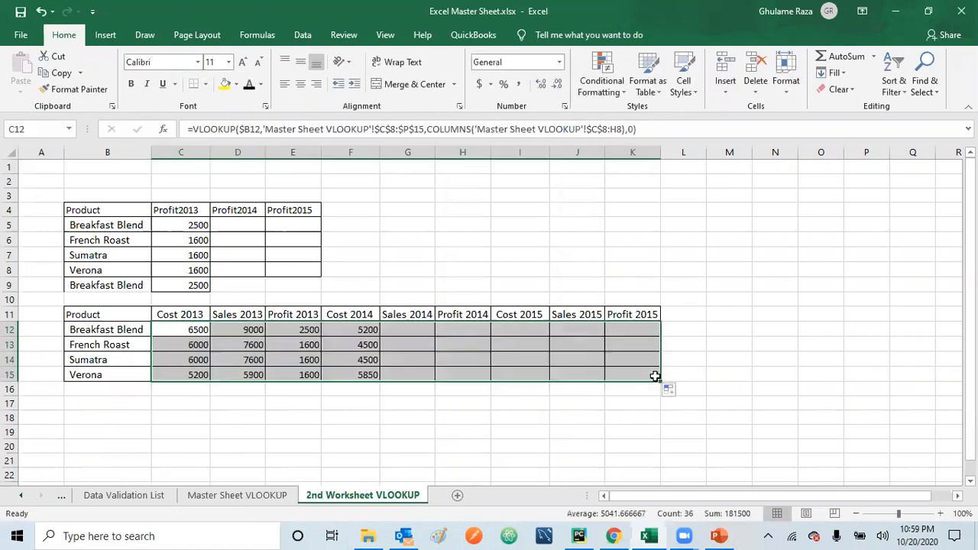
{"action": "left_click", "coordinate": [600, 422]}
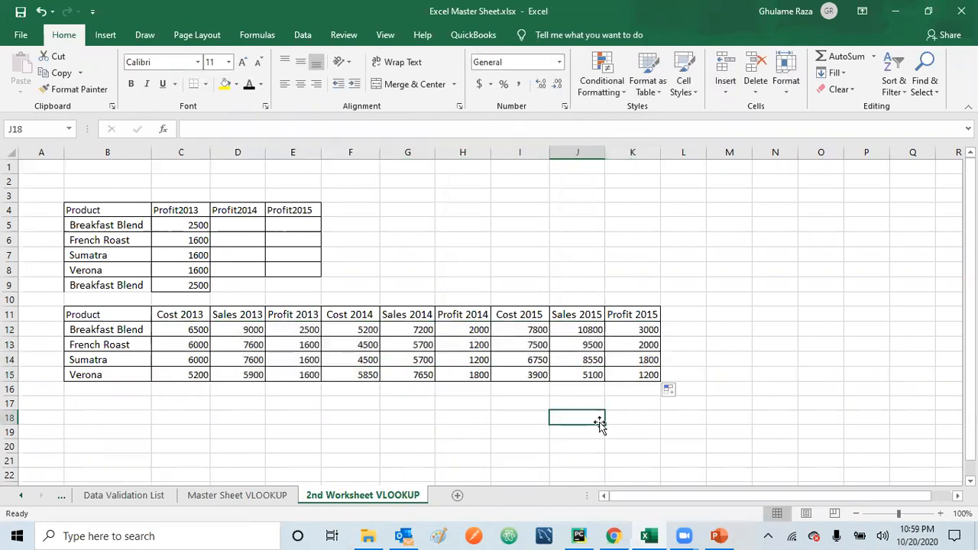